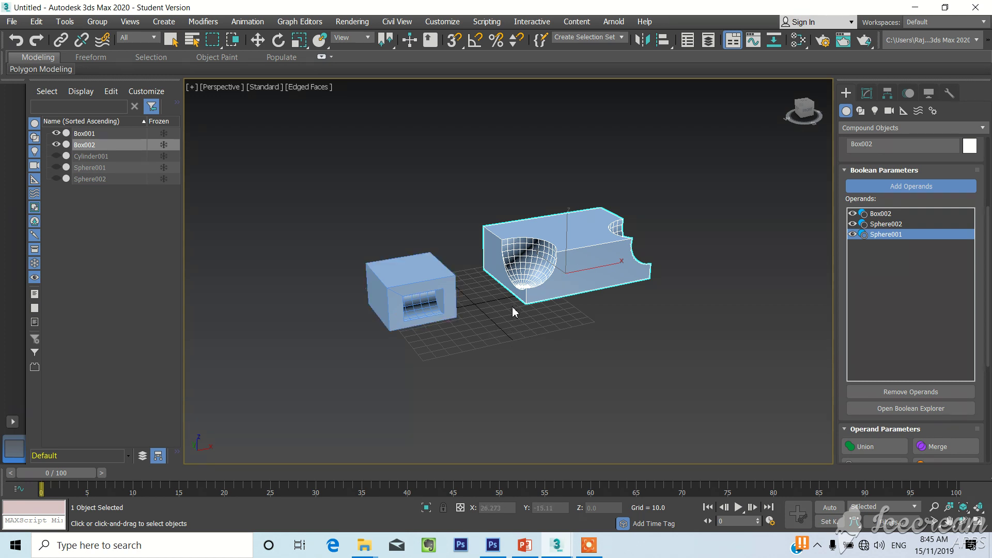
Create a standard primitive box about 77.3 long, 65.7 wide and 45.4 high in front of the two existing objects.
scroll(539, 309, "up", 2)
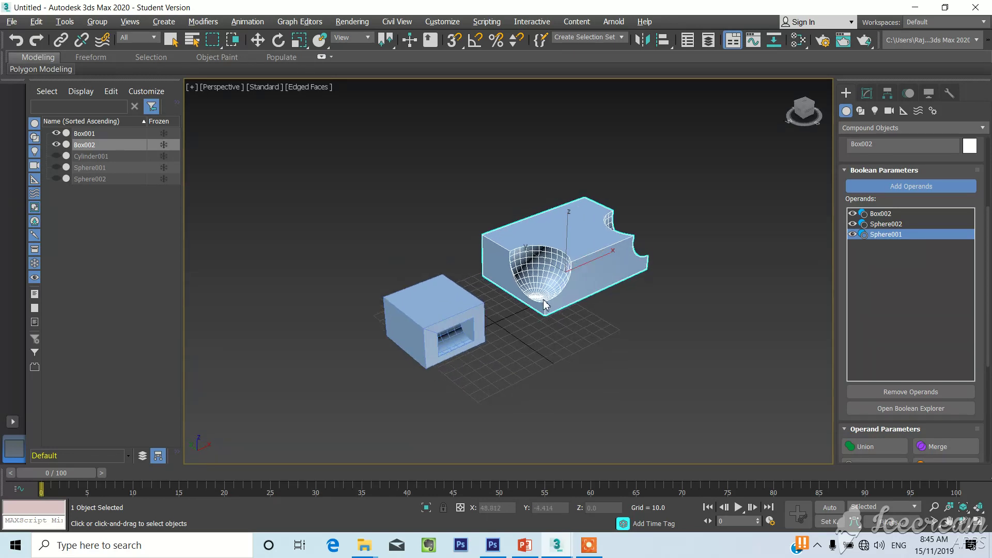
middle_click_drag(539, 309, 568, 258, "alt")
scroll(548, 294, "up", 3)
scroll(550, 293, "down", 2)
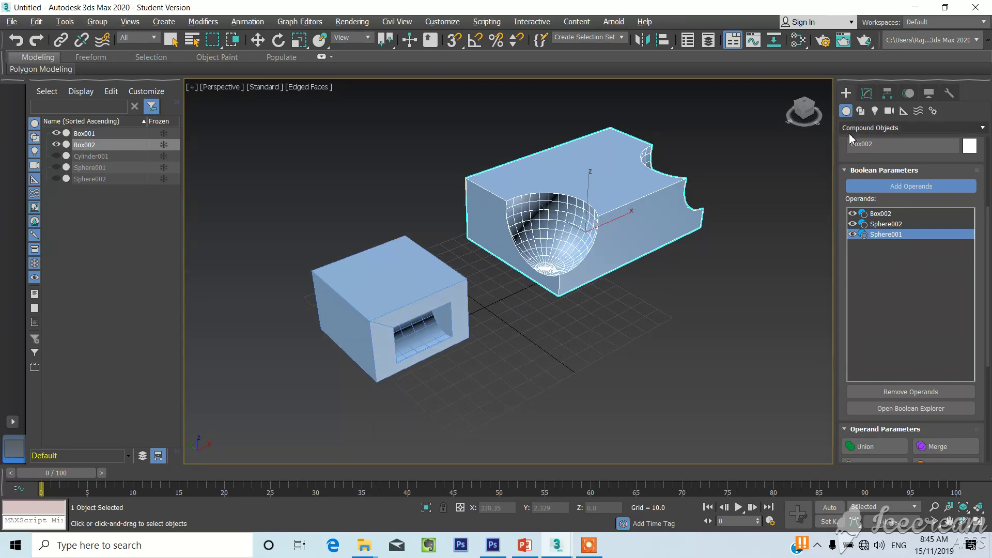
left_click(878, 128)
left_click(878, 139)
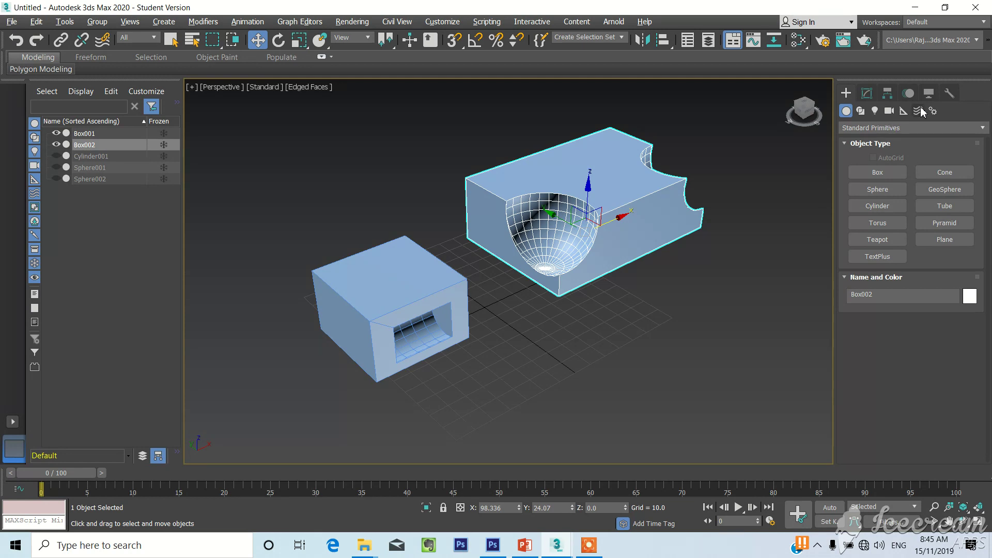
left_click(902, 175)
scroll(602, 315, "down", 4)
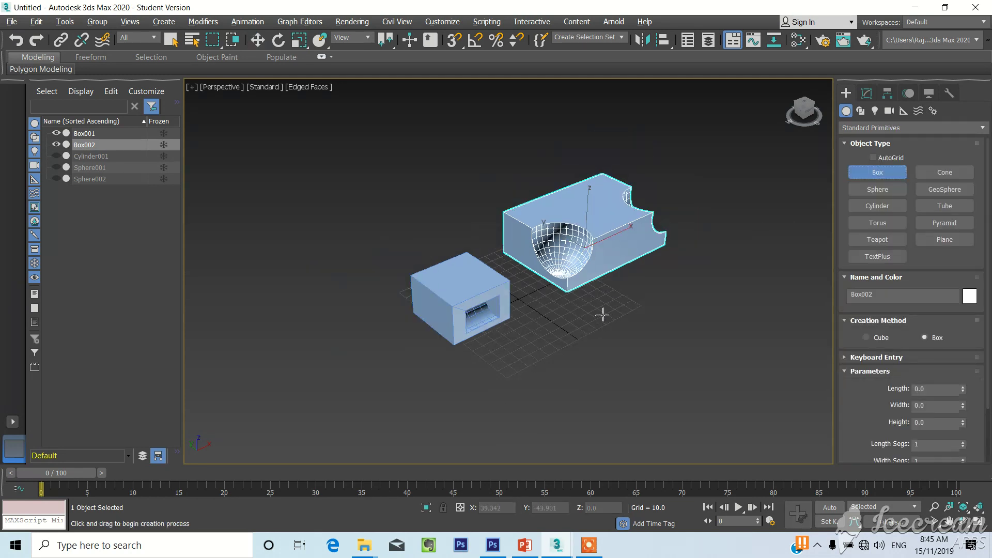
left_click_drag(631, 298, 652, 396)
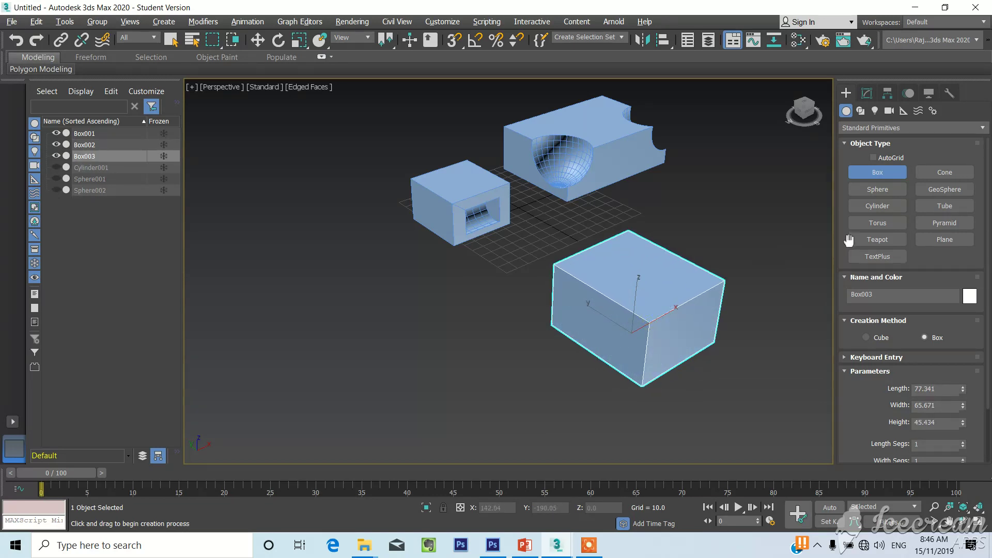
Create a cylinder with a radius of about 25.3 and a height of about 42.1 beside the new box.
left_click(871, 216)
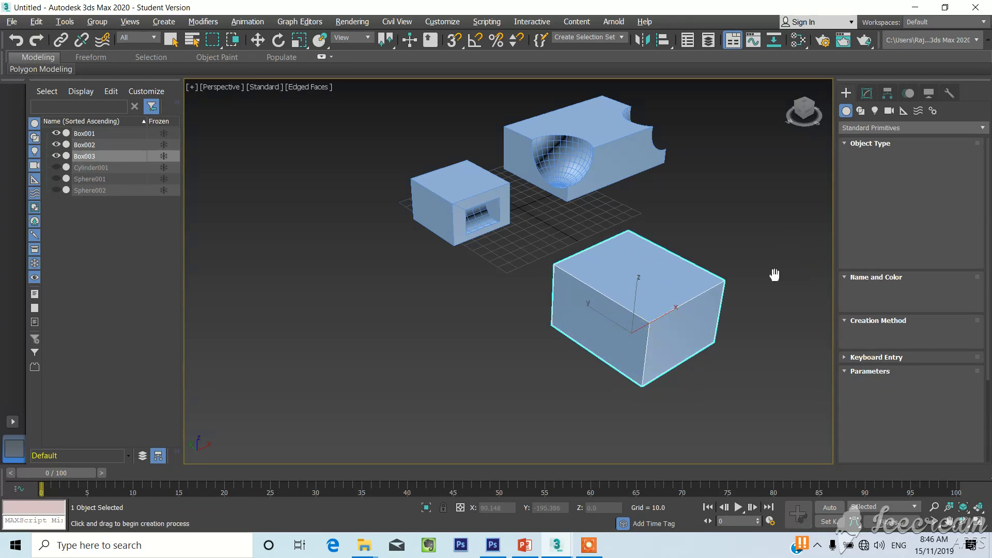
middle_click_drag(773, 274, 728, 259)
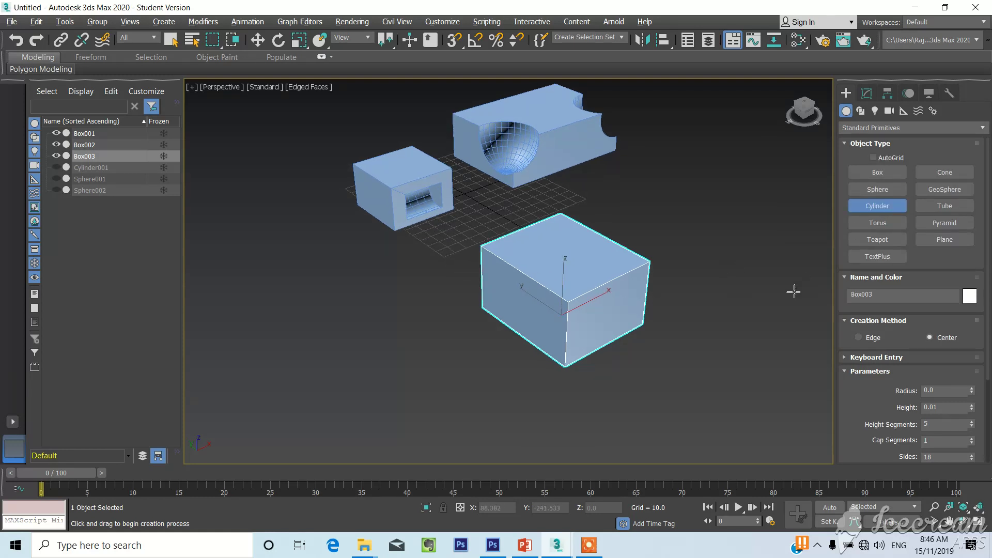
left_click_drag(718, 304, 742, 335)
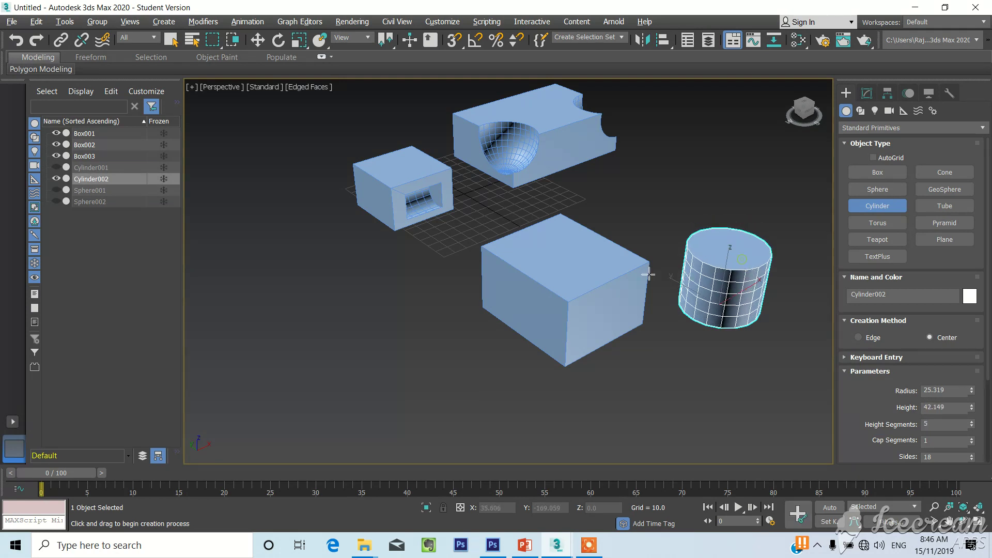
middle_click_drag(592, 270, 598, 248)
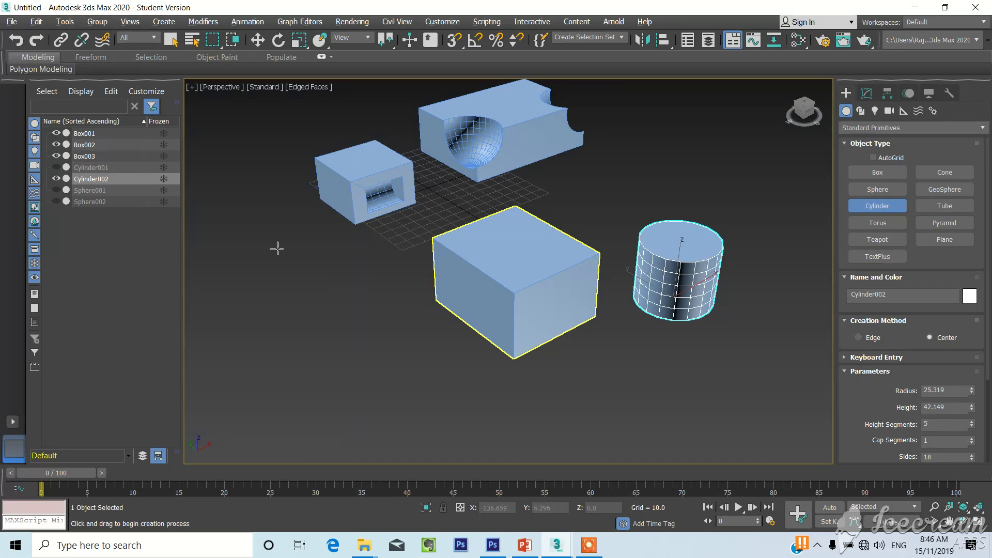
Rotate the new cylinder 90 degrees about the Y axis so it lies on its side.
key("w")
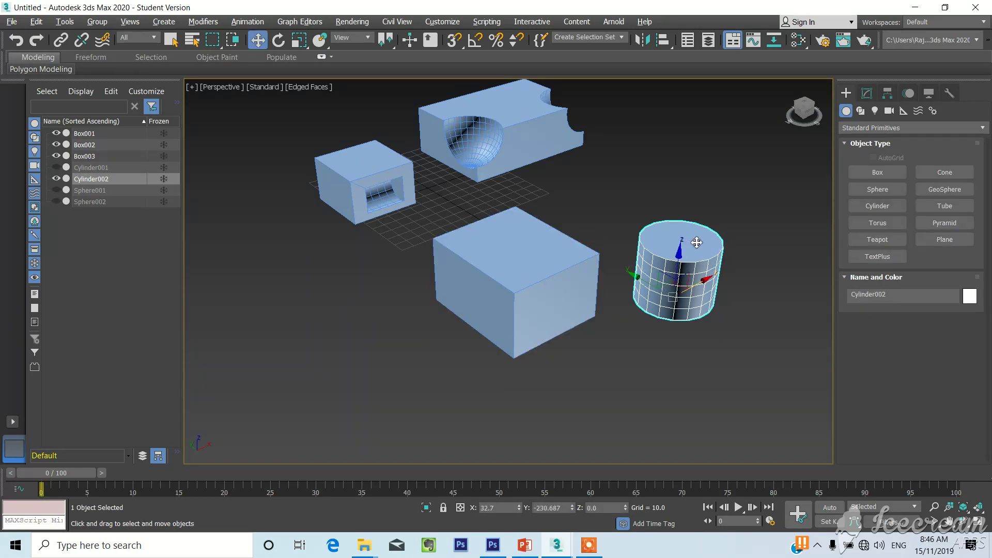
left_click(275, 43)
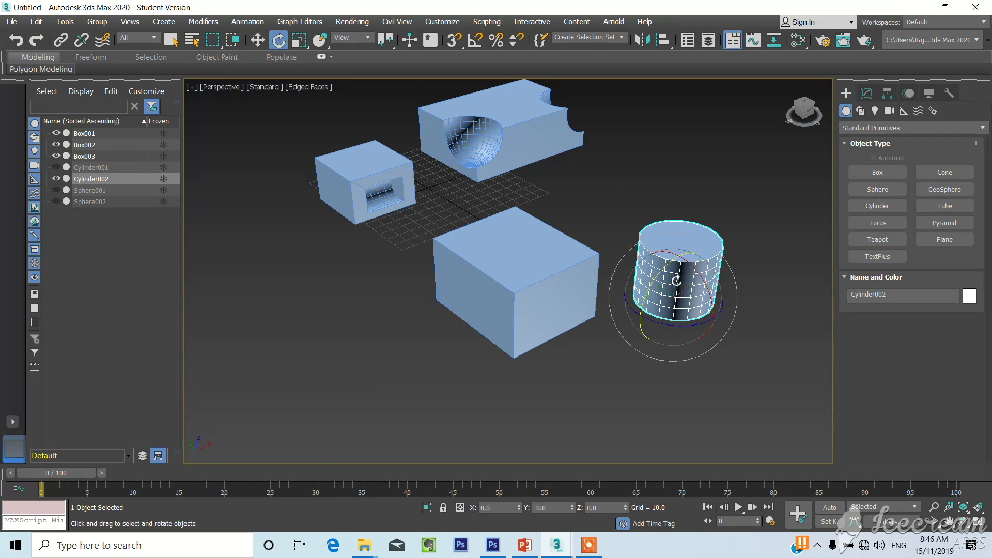
left_click_drag(660, 280, 702, 260)
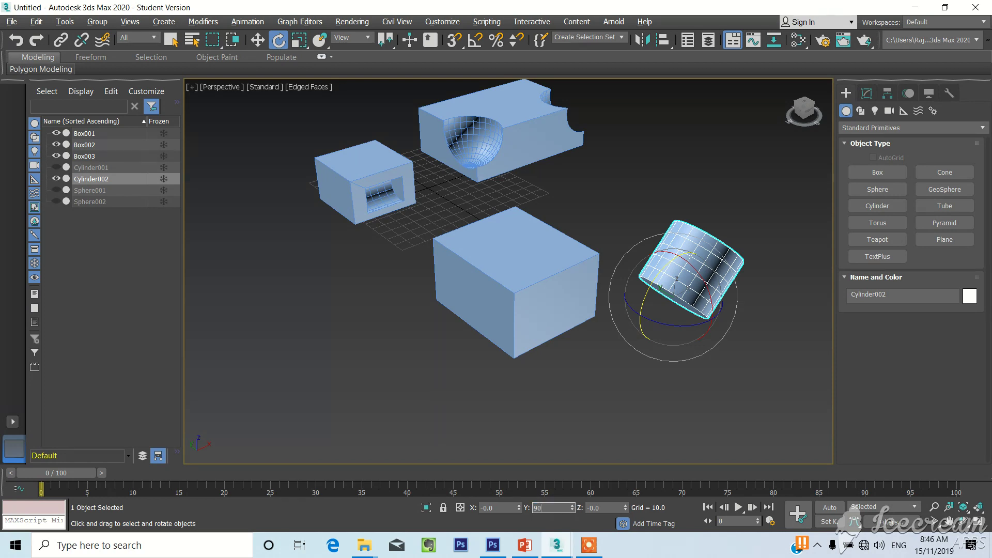
type("90")
key("Return")
left_click(685, 196)
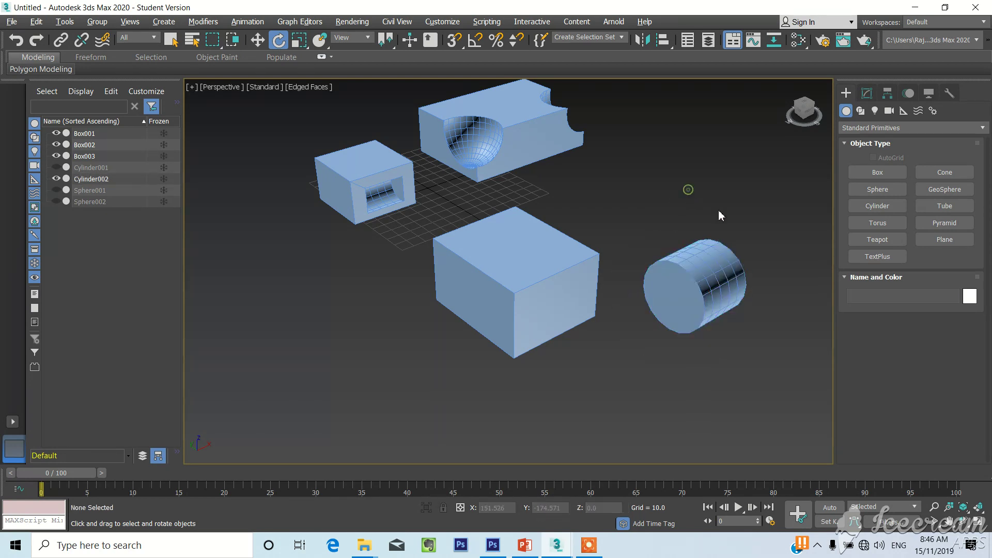
Move the cylinder along the Y and X axes until it overlaps the near side of the new box.
left_click(672, 279)
key("w")
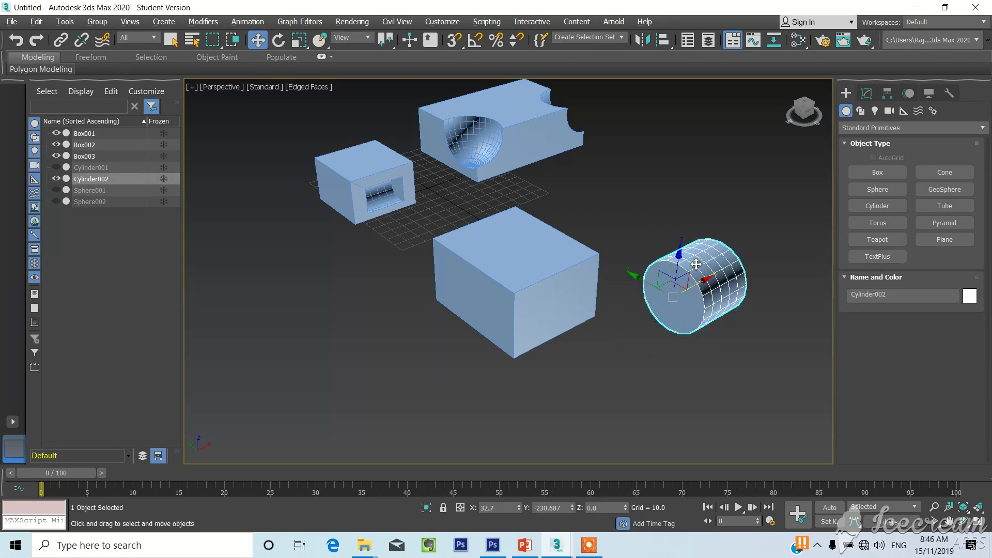
left_click(637, 276)
left_click(639, 279)
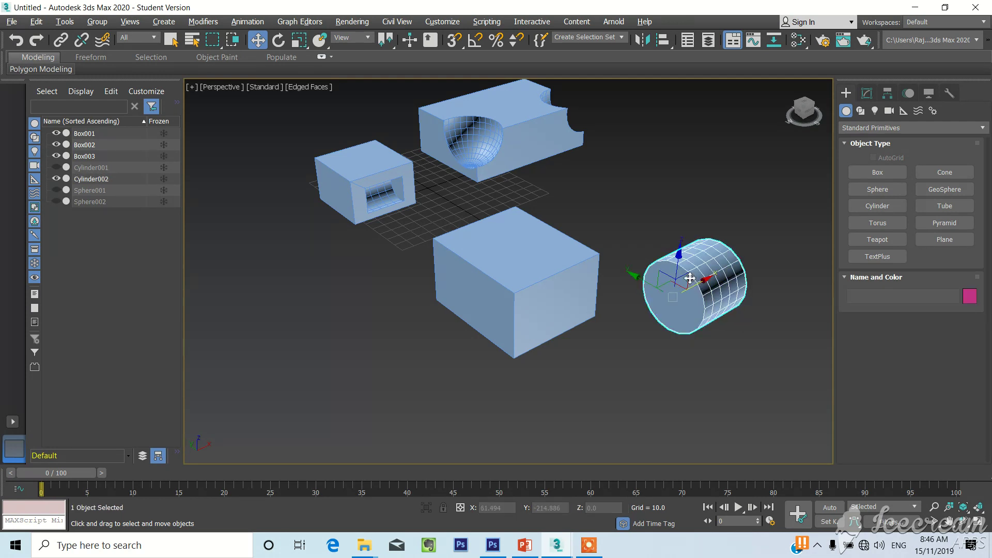
left_click_drag(638, 275, 586, 253)
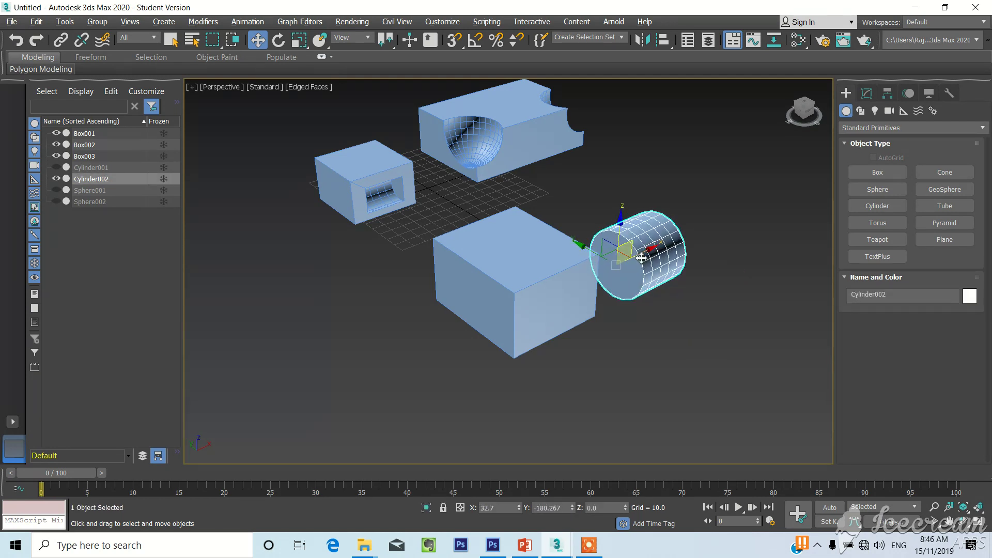
left_click_drag(648, 252, 575, 303)
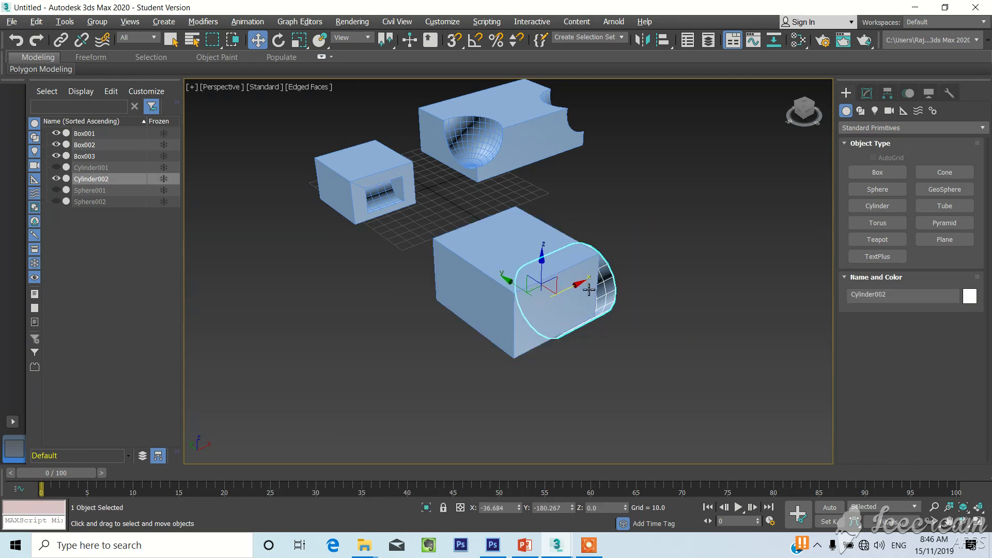
Shift the cylinder farther along Y and X onto the box's front face, and raise it to about 22 in Z.
mouse_move(574, 302)
middle_mouse_down("alt")
mouse_move(560, 289)
mouse_move(554, 297)
middle_mouse_up("alt")
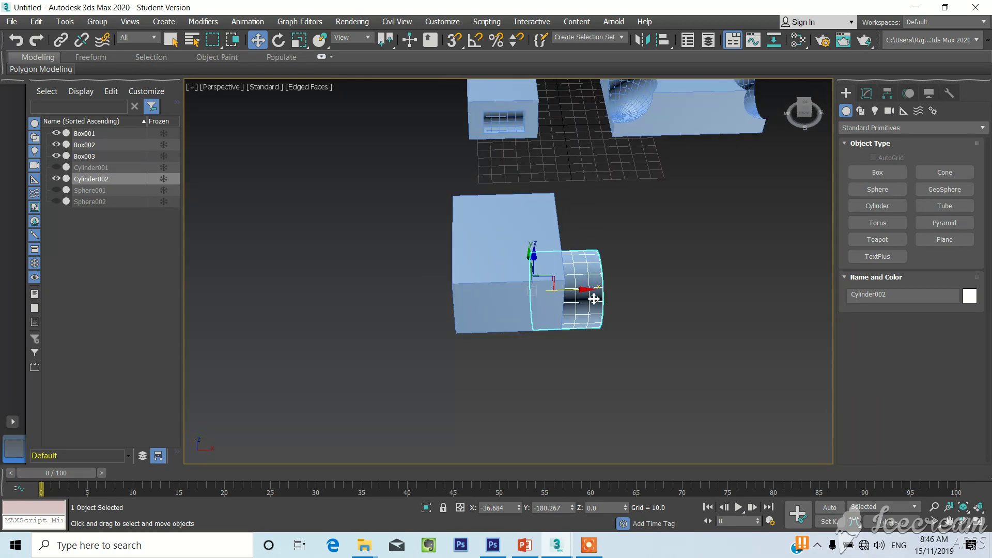
left_click_drag(530, 257, 531, 285)
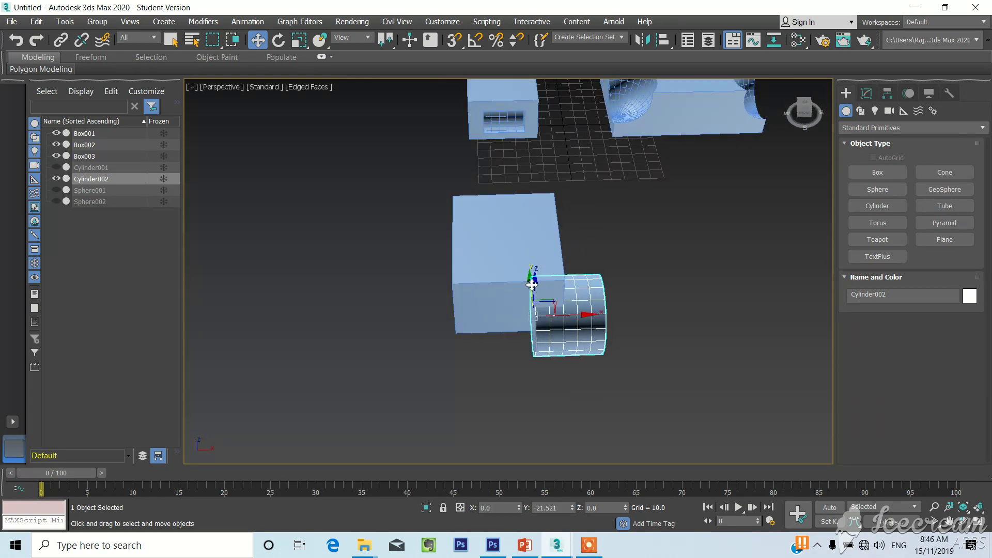
middle_click_drag(589, 317, 644, 313)
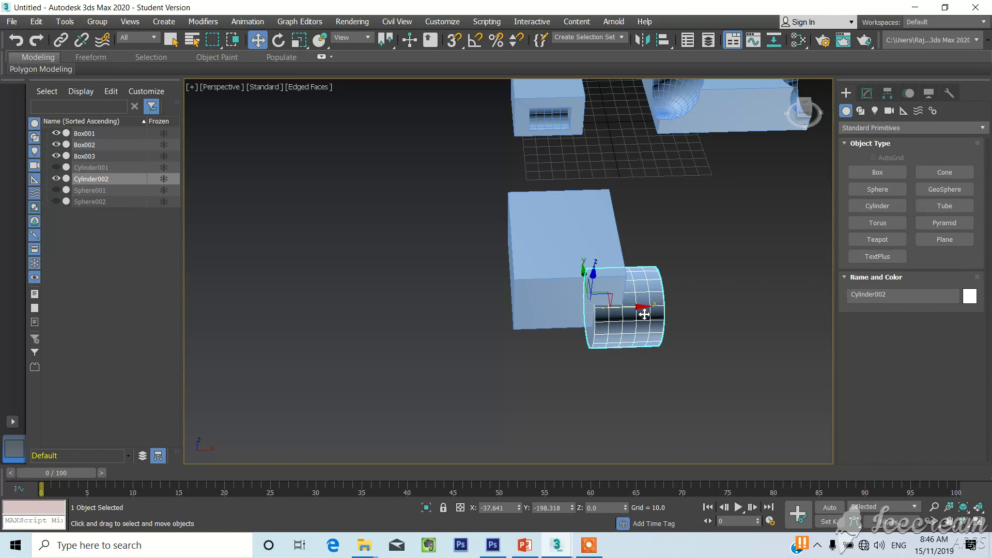
left_click_drag(644, 314, 600, 312)
mouse_move(599, 312)
middle_mouse_down("alt")
mouse_move(634, 285)
mouse_move(603, 295)
middle_mouse_up("alt")
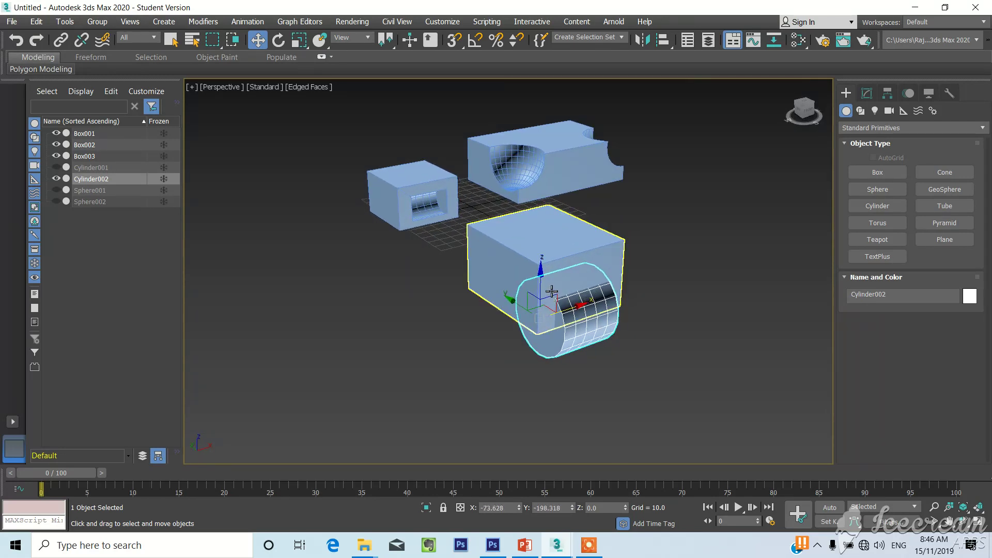
left_click_drag(544, 278, 547, 247)
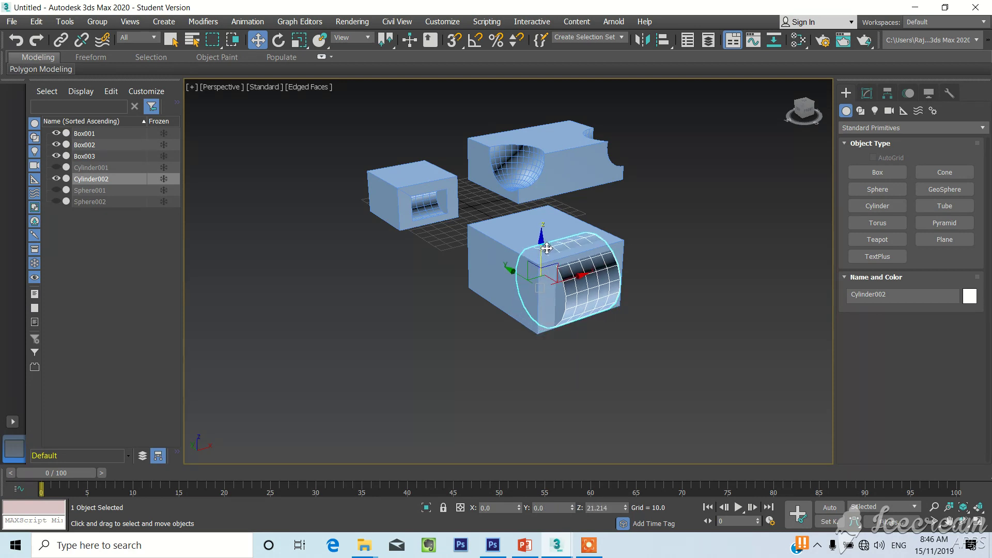
middle_click_drag(552, 251, 529, 228, "alt")
Enlarge the new box to a length of about 101.3, a width of 98.5 and a height of 50.9.
left_click(531, 231)
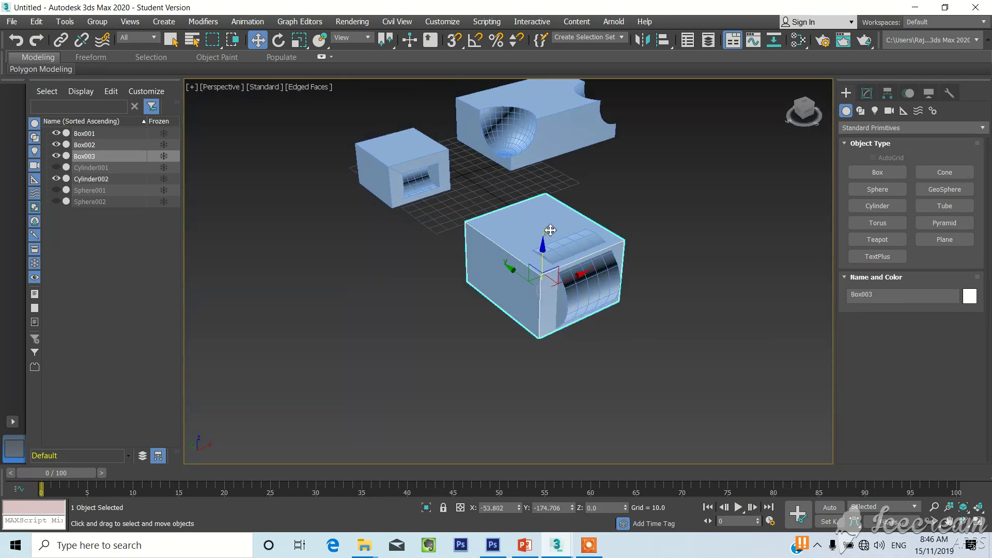
left_click(861, 112)
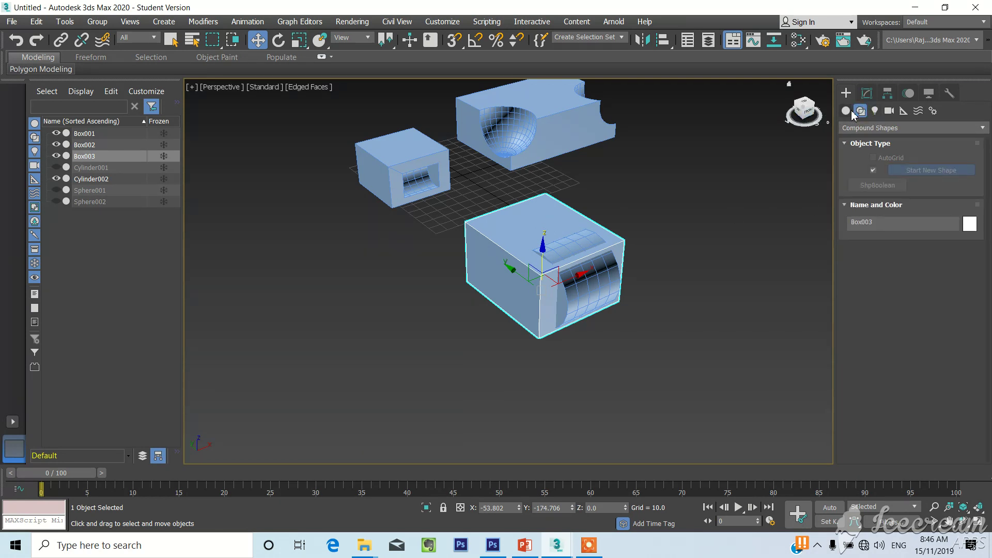
left_click(845, 111)
left_click(866, 93)
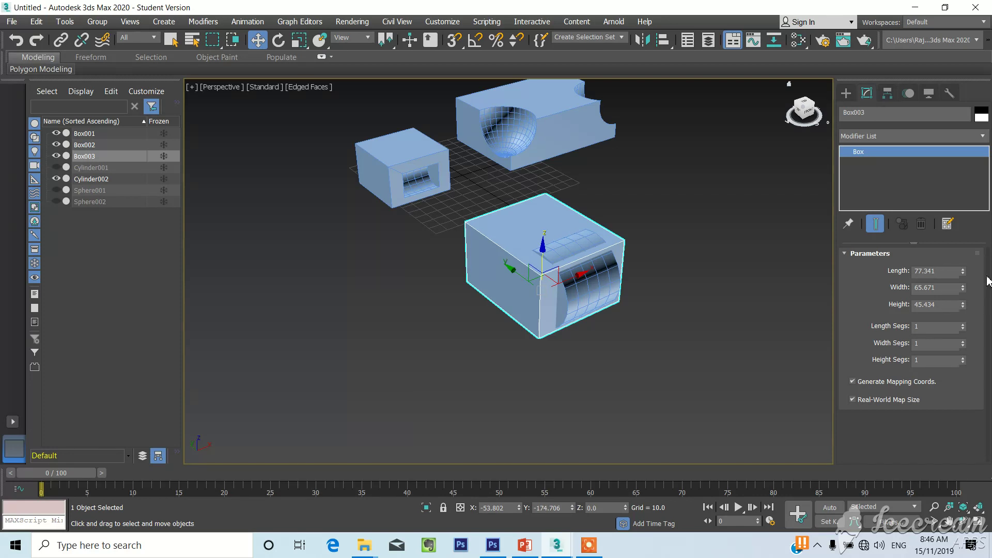
left_click_drag(964, 273, 964, 255)
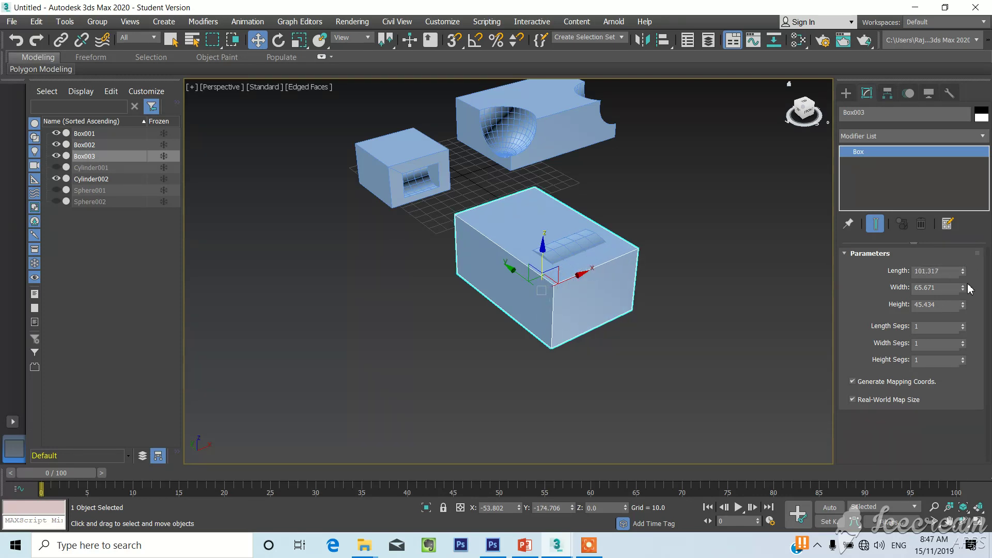
mouse_move(963, 290)
left_mouse_down()
mouse_move(964, 279)
mouse_move(965, 304)
left_mouse_up()
left_click(678, 257)
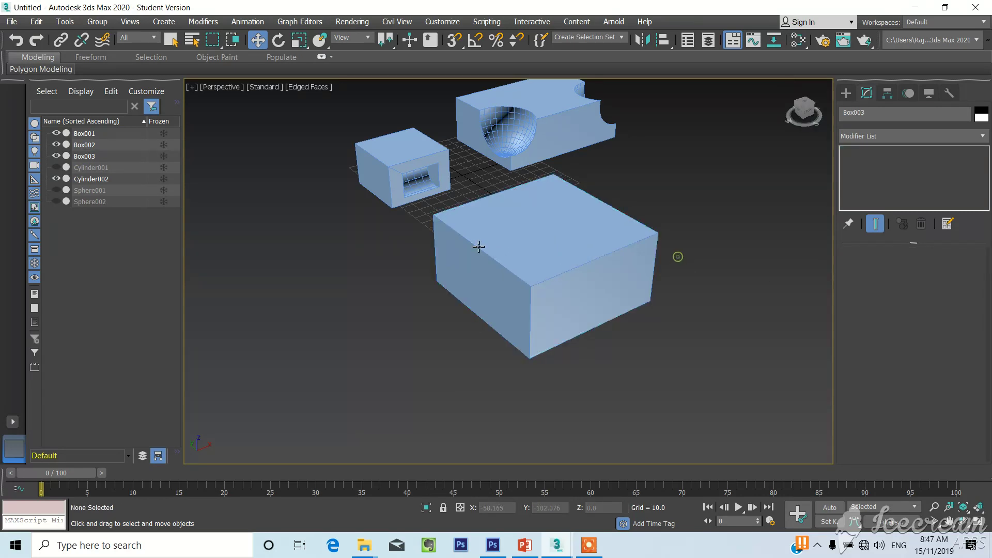
left_click(446, 210)
left_click_drag(614, 323, 677, 360)
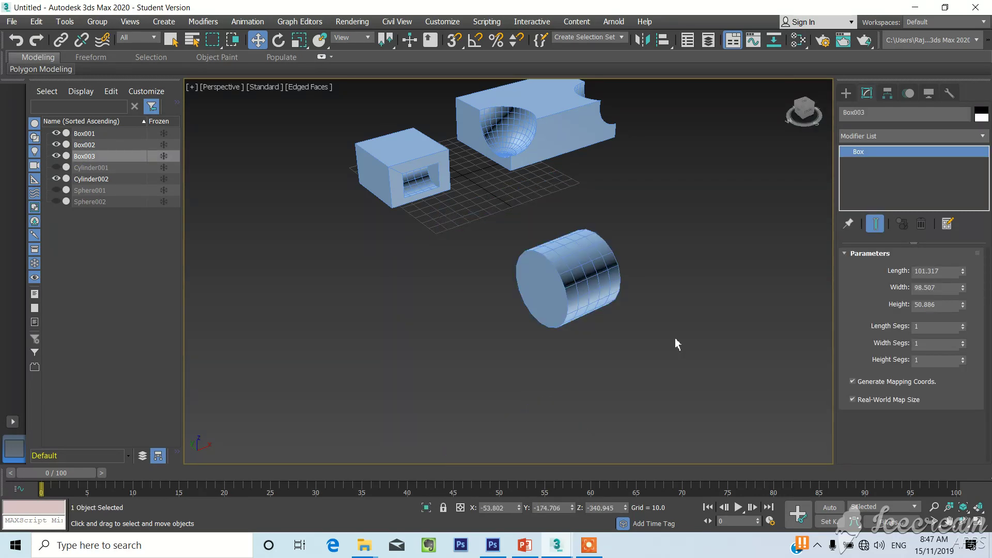
key("ctrl+z")
left_click(363, 272)
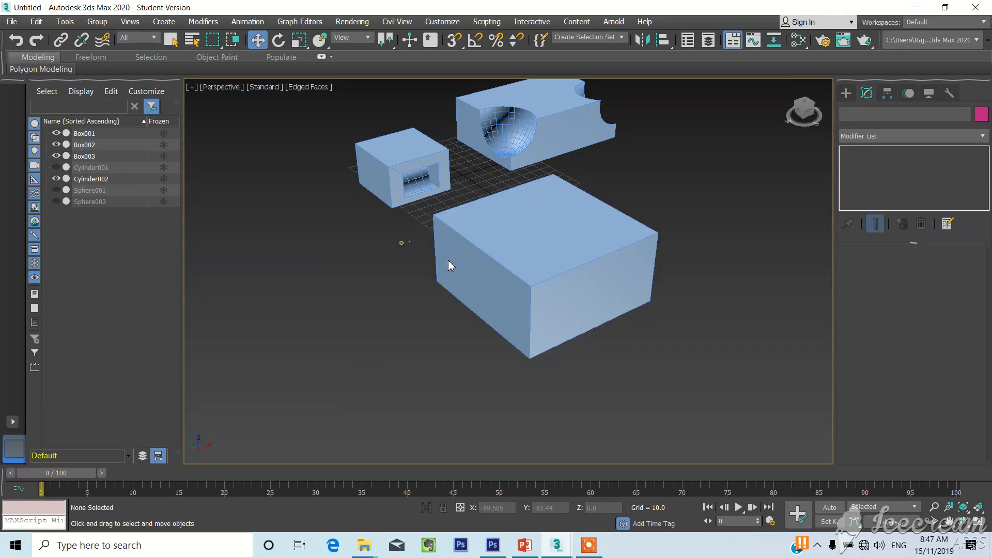
Move the enlarged box to about -282 in Y and the cylinder to about -330 so it protrudes from the box's front face.
left_click_drag(398, 238, 754, 359)
left_click_drag(539, 257, 536, 259)
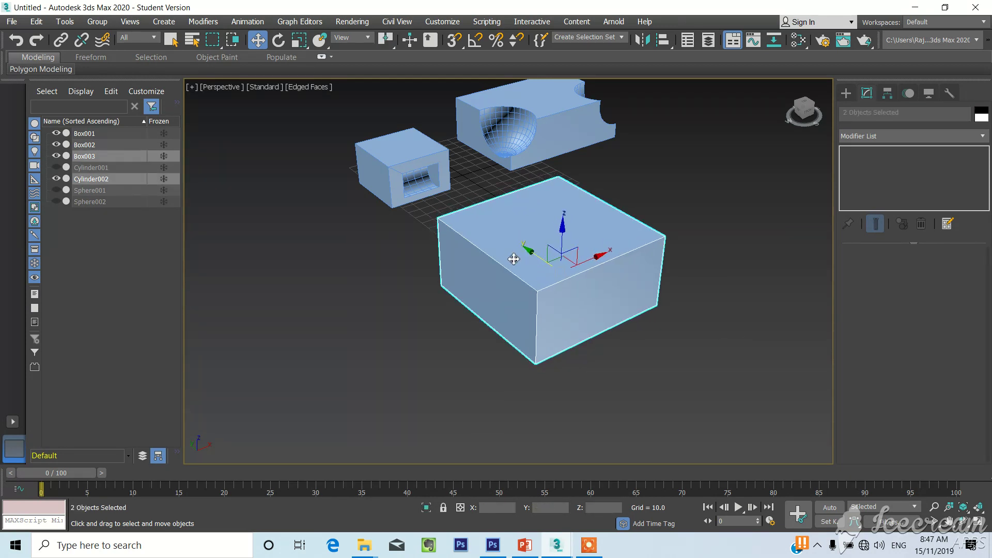
left_click(431, 274)
left_click(554, 259)
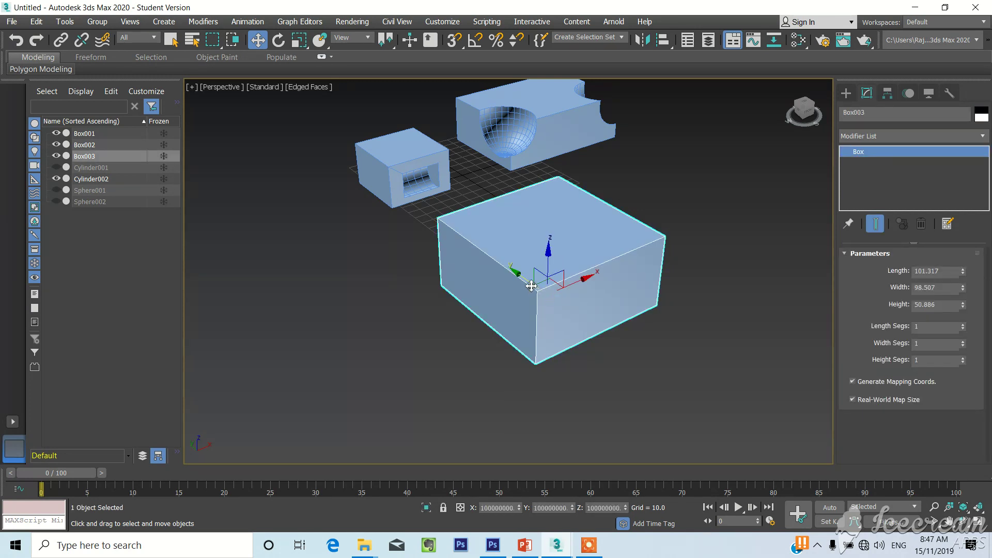
left_click_drag(531, 286, 651, 368)
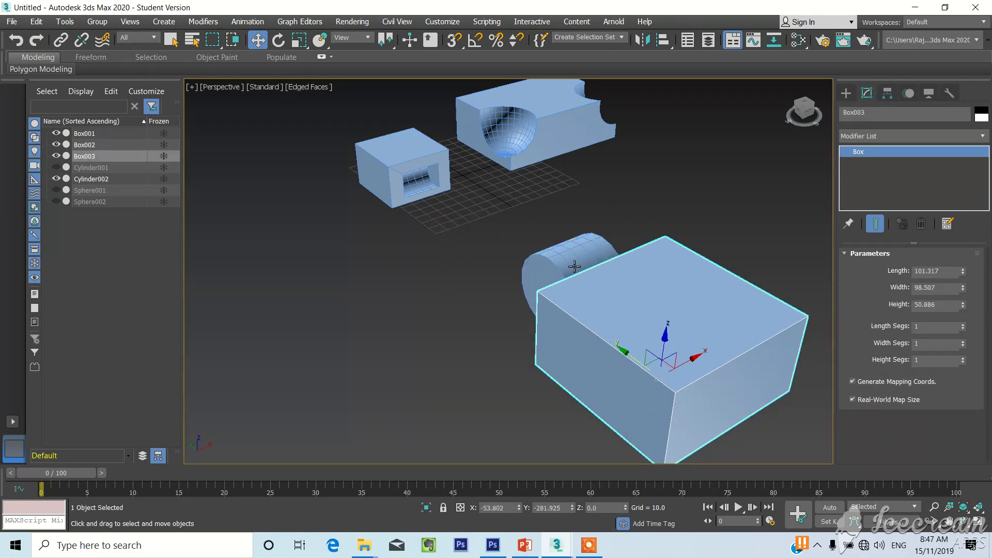
left_click(574, 266)
left_click_drag(531, 283, 705, 384)
Reduce the cylinder's radius to about 17 and its height to about 40, and deselect it.
middle_click_drag(703, 348, 625, 239)
middle_click_drag(578, 191, 588, 221)
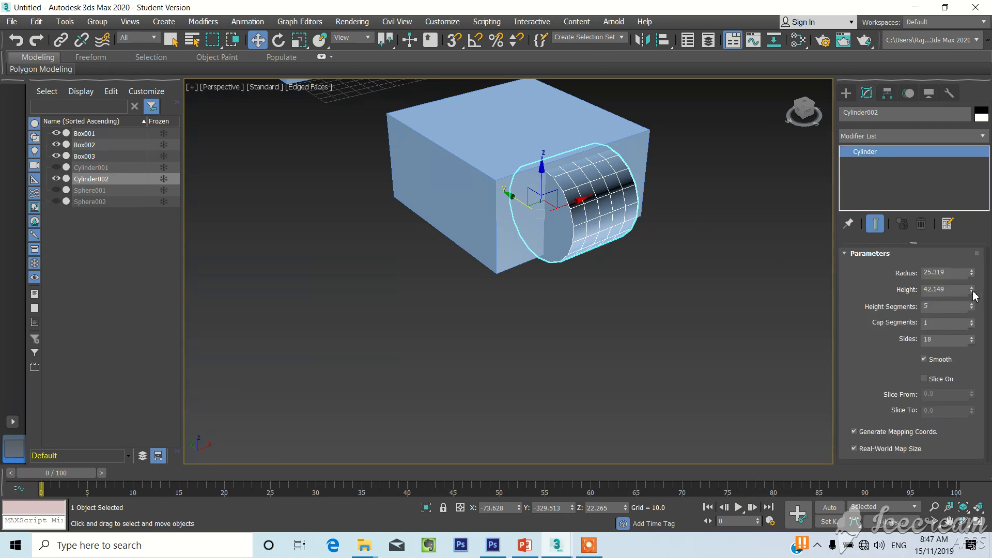
left_click_drag(971, 290, 973, 299)
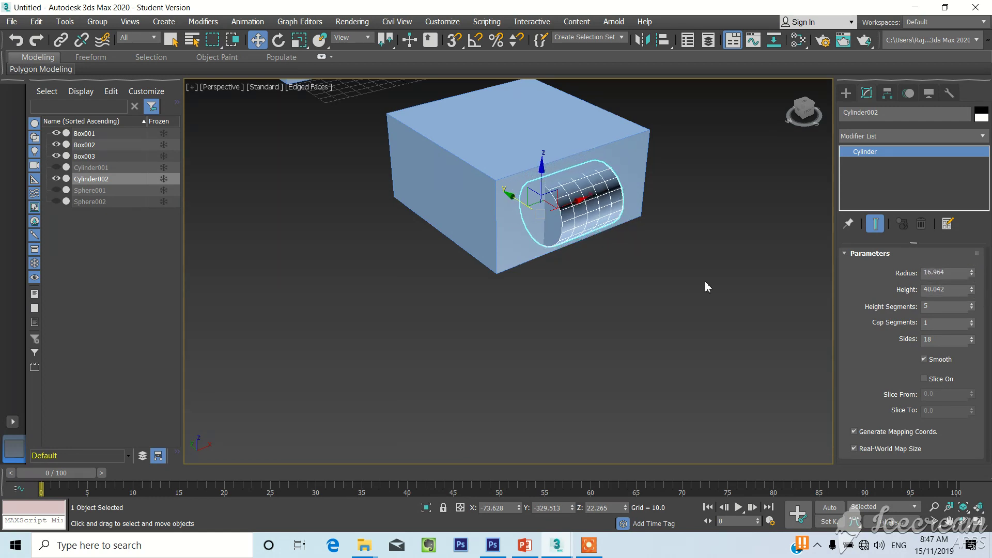
left_click(662, 261)
scroll(559, 208, "up", 3)
scroll(574, 228, "down", 3)
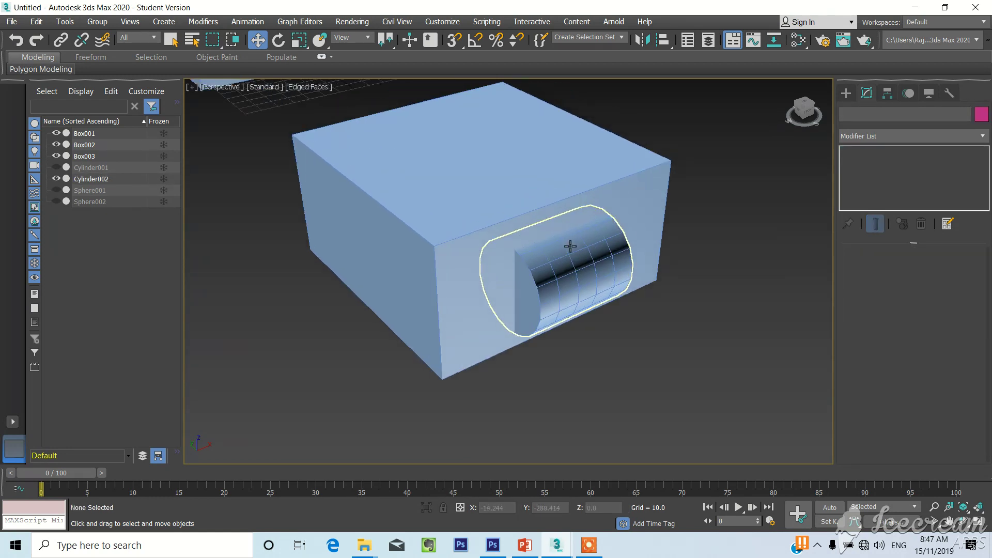
Turn the large box with the protruding cylinder into a Boolean compound object.
left_click(589, 206)
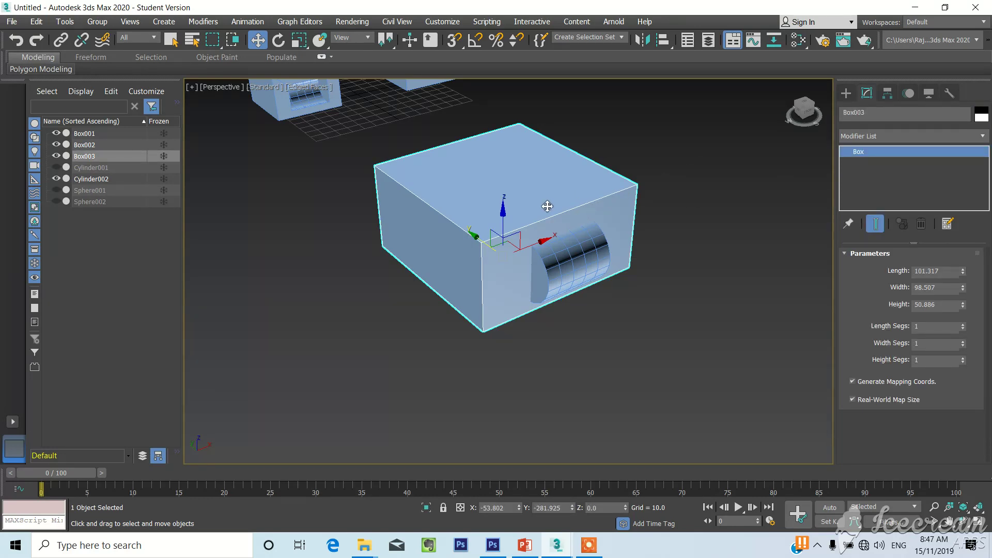
left_click(852, 137)
left_click(746, 159)
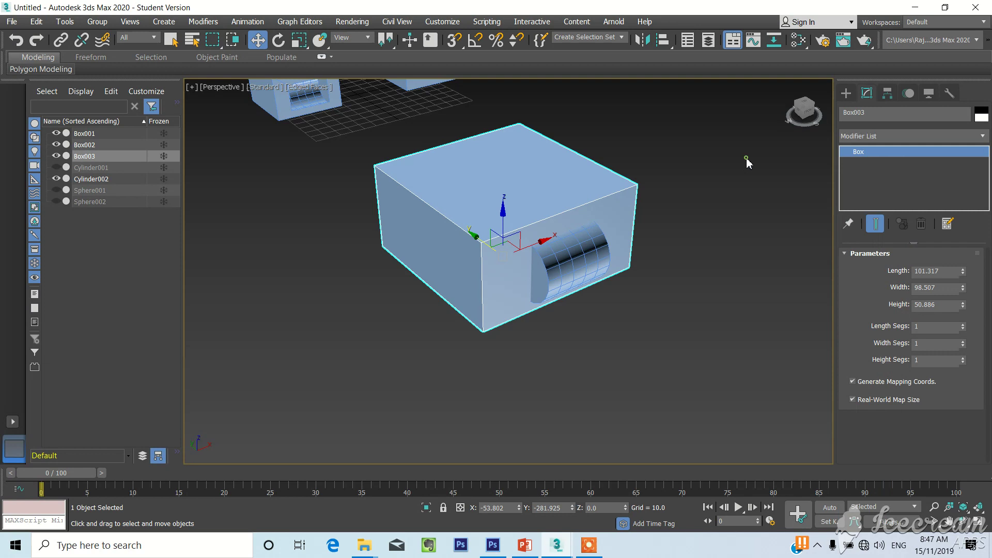
left_click(847, 95)
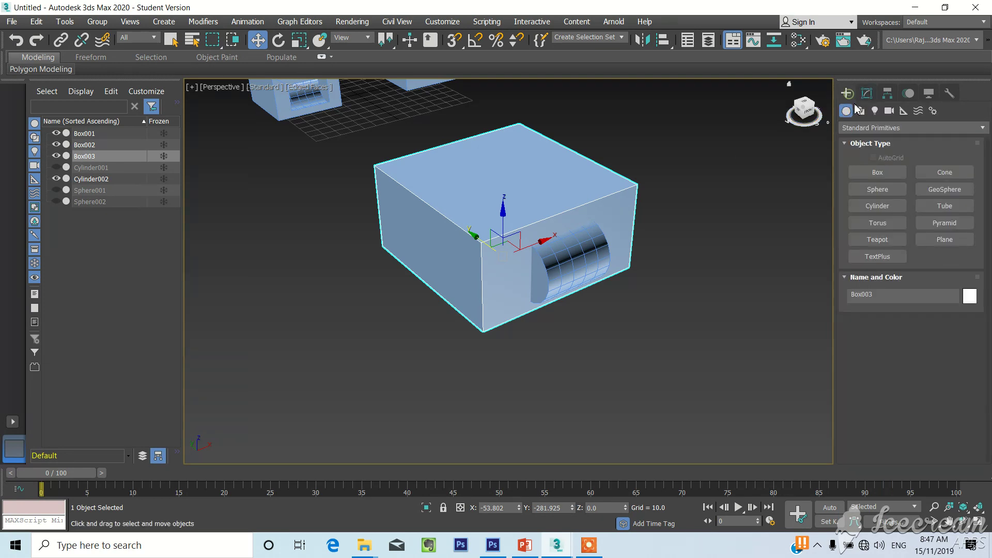
left_click(861, 134)
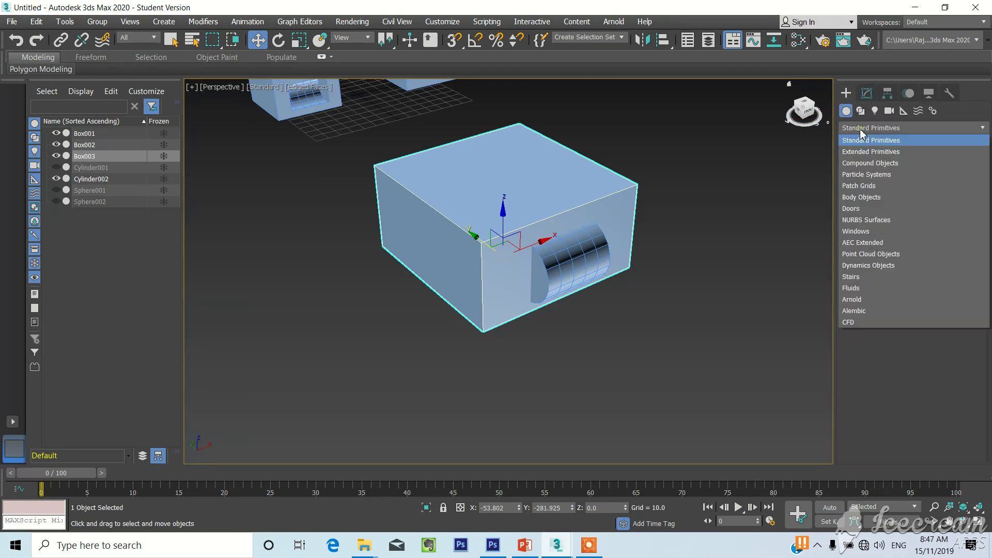
left_click(873, 163)
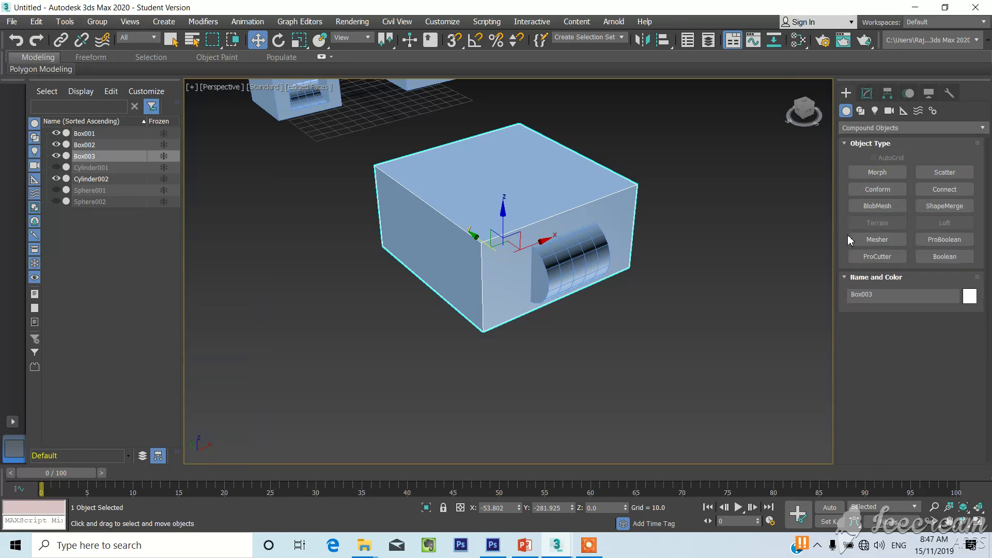
left_click(953, 259)
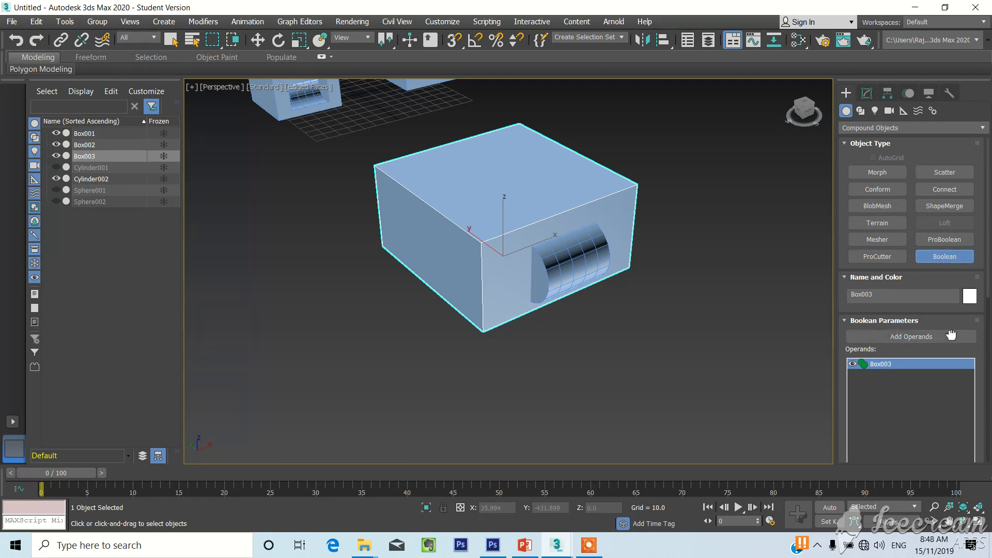
Set the Boolean operation to Subtract and add the cylinder as an operand to cut it from the box's front face.
scroll(950, 336, "down", 5)
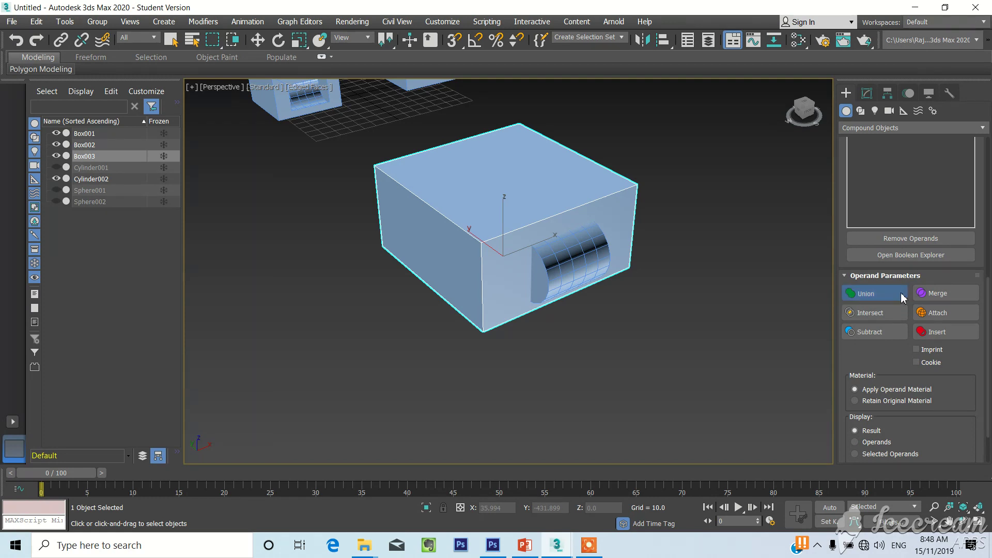
left_click(886, 291)
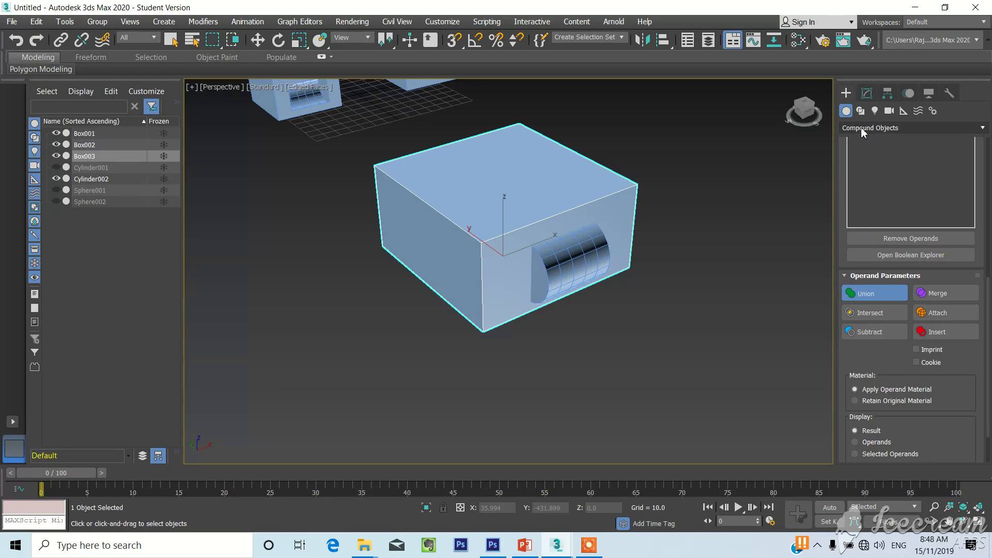
left_click(876, 336)
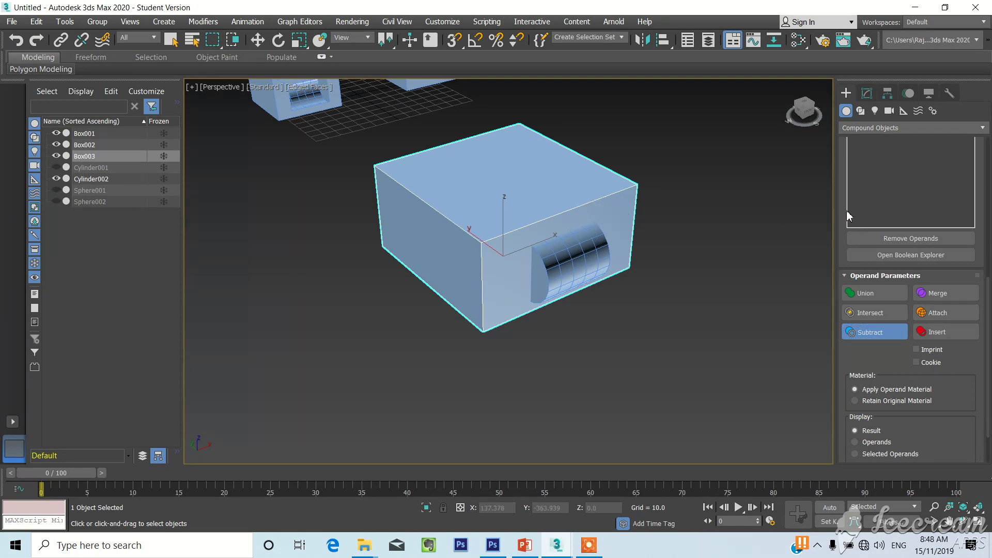
left_click_drag(850, 211, 867, 451)
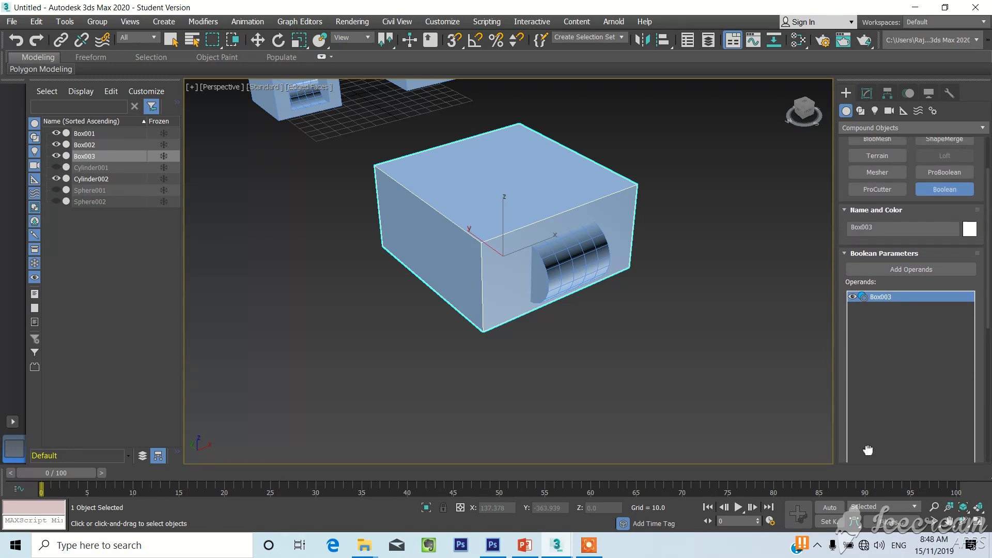
left_click(900, 270)
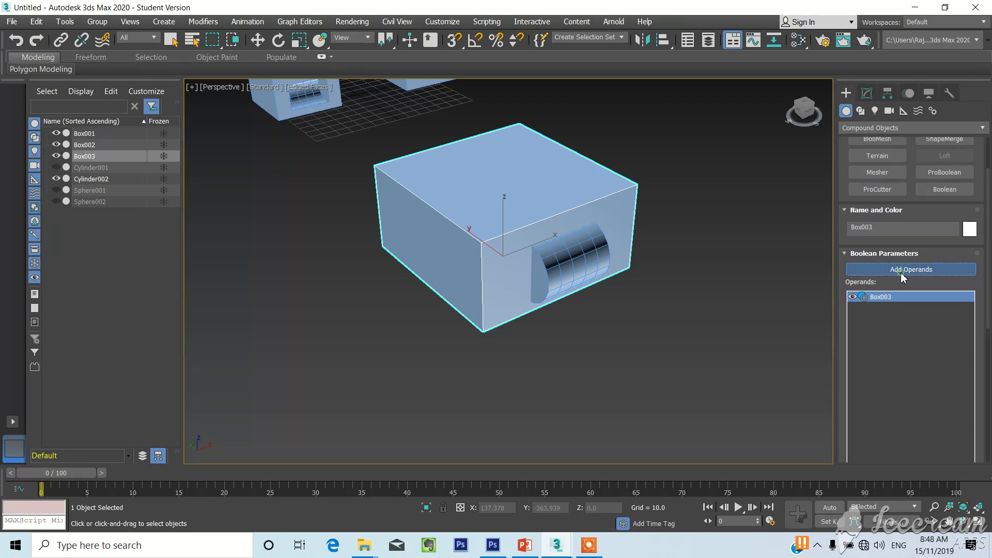
left_click(602, 267)
middle_click_drag(597, 267, 535, 173, "alt")
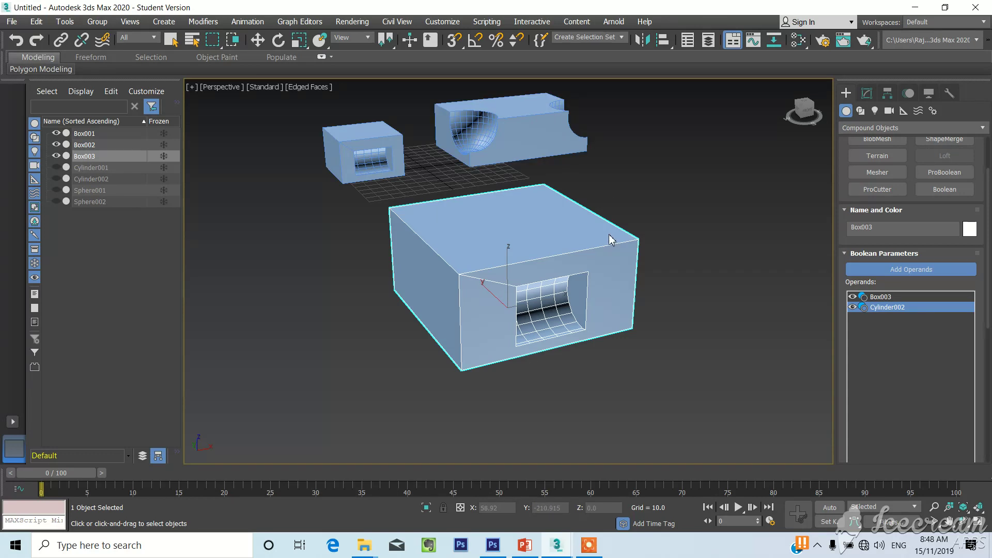
middle_click_drag(605, 213, 699, 219, "alt")
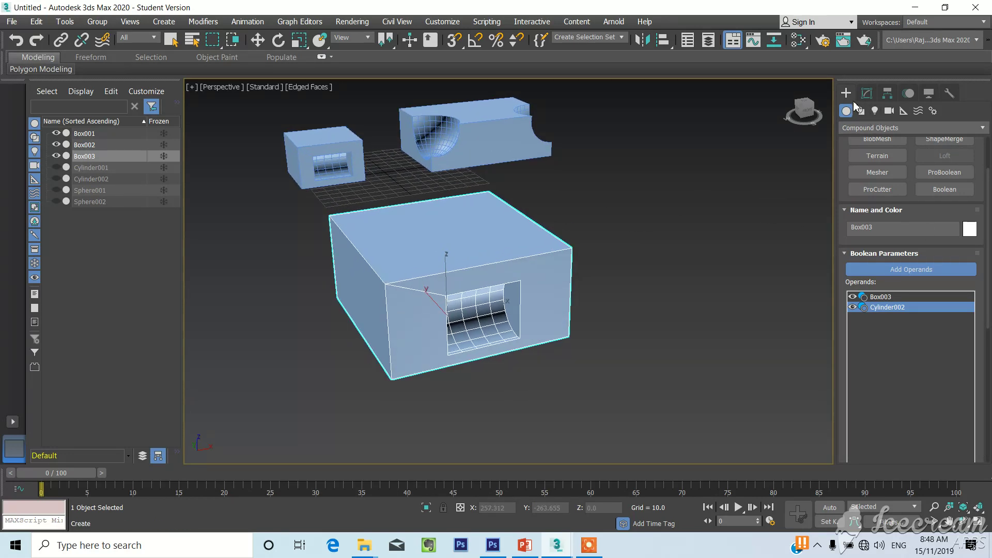
Create a new box about 151 long, 134 wide and 36 high beside the box with the cylindrical cut.
left_click(870, 129)
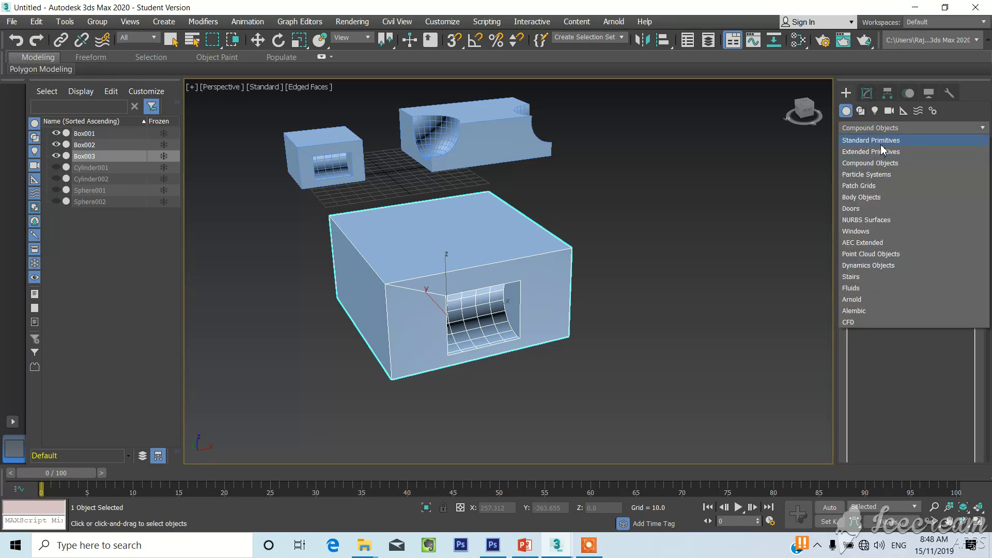
left_click(878, 142)
key("w")
middle_click_drag(497, 272, 433, 272)
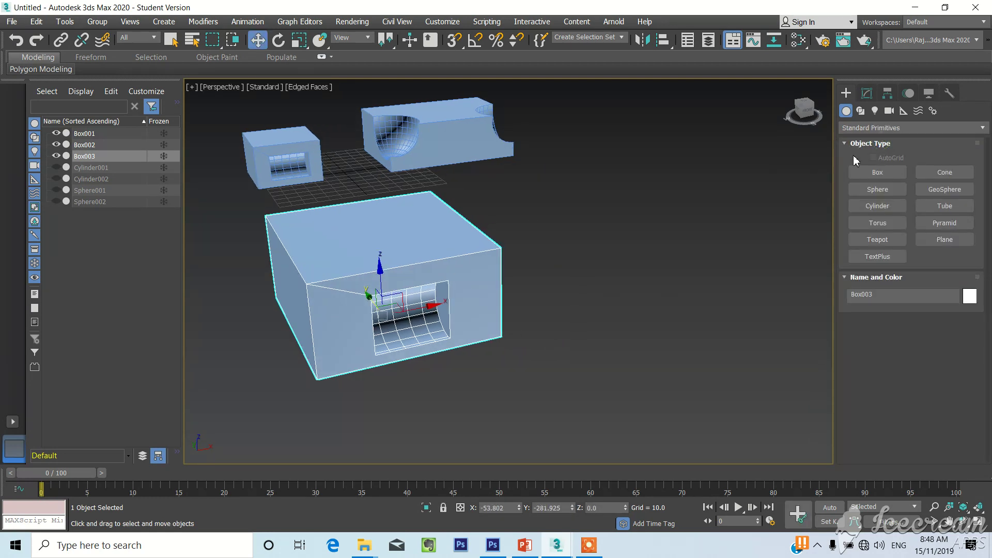
left_click(877, 172)
mouse_move(596, 204)
left_mouse_down()
mouse_move(743, 269)
mouse_move(971, 220)
mouse_move(635, 323)
mouse_move(573, 323)
left_mouse_up()
mouse_move(599, 277)
middle_mouse_down()
mouse_move(560, 273)
mouse_move(546, 287)
mouse_move(599, 281)
middle_mouse_up()
left_click(549, 283)
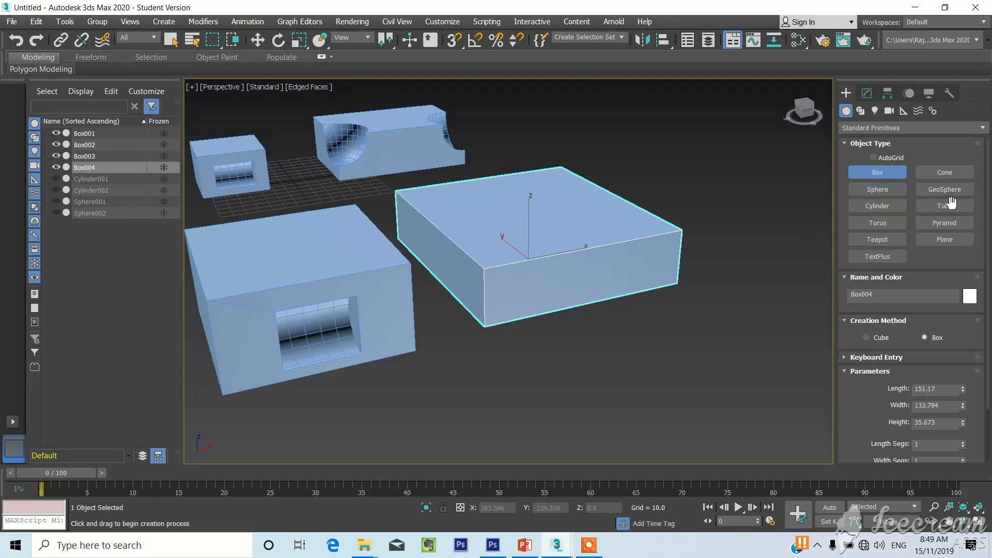
Create a sphere of about 39 radius and move it onto the new box's +X front corner, at about X 171, Y -289, Z 22.
left_click(877, 189)
left_click_drag(726, 234, 750, 245)
middle_click_drag(750, 246, 737, 290, "alt")
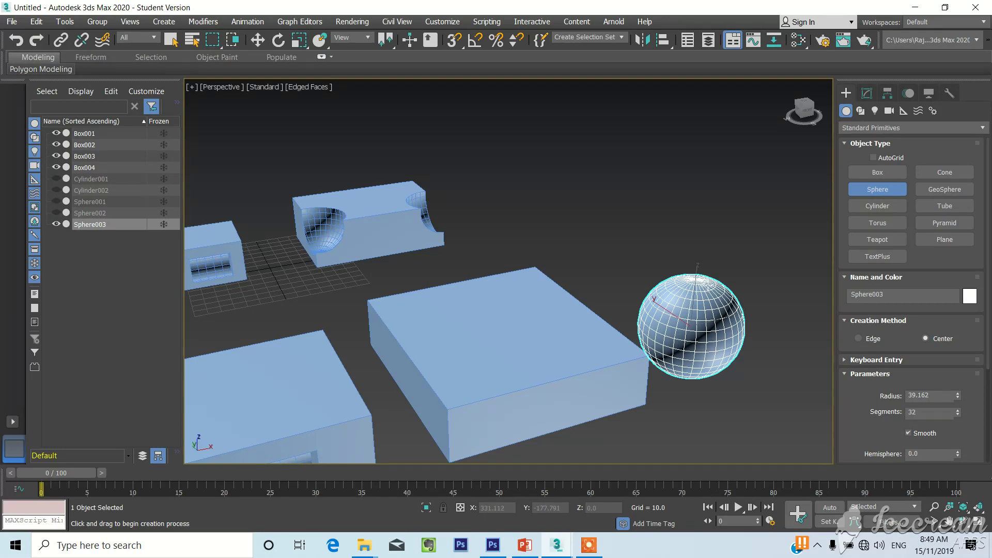
key("w")
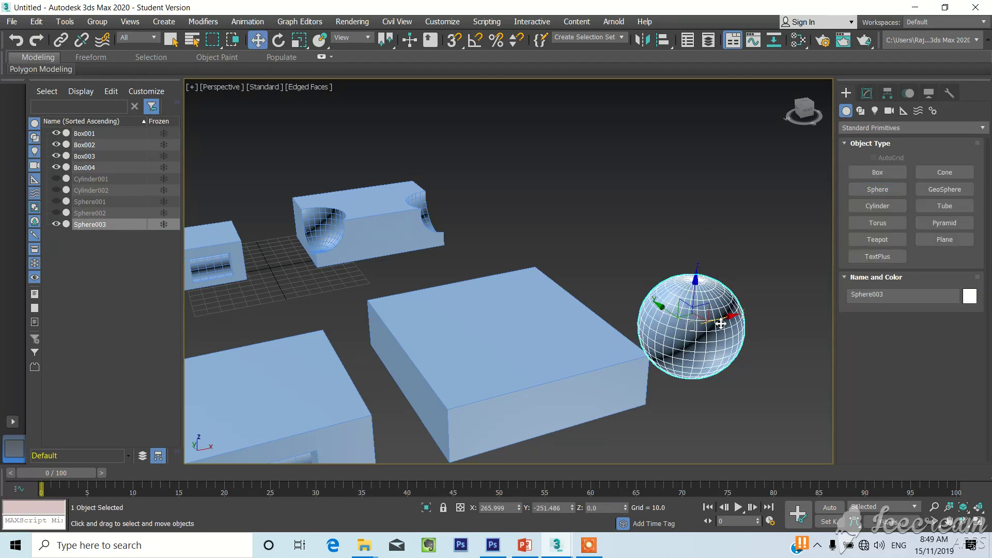
left_click_drag(720, 323, 619, 316)
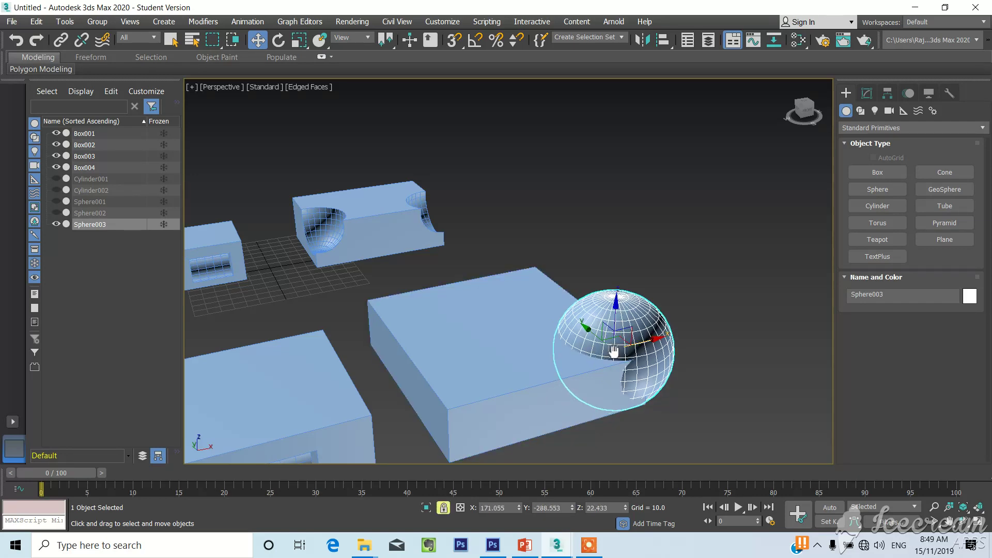
Clone the sphere as a copy, move it along X to about 46 onto the box's other front corner, and deselect it.
middle_click_drag(614, 351, 575, 342)
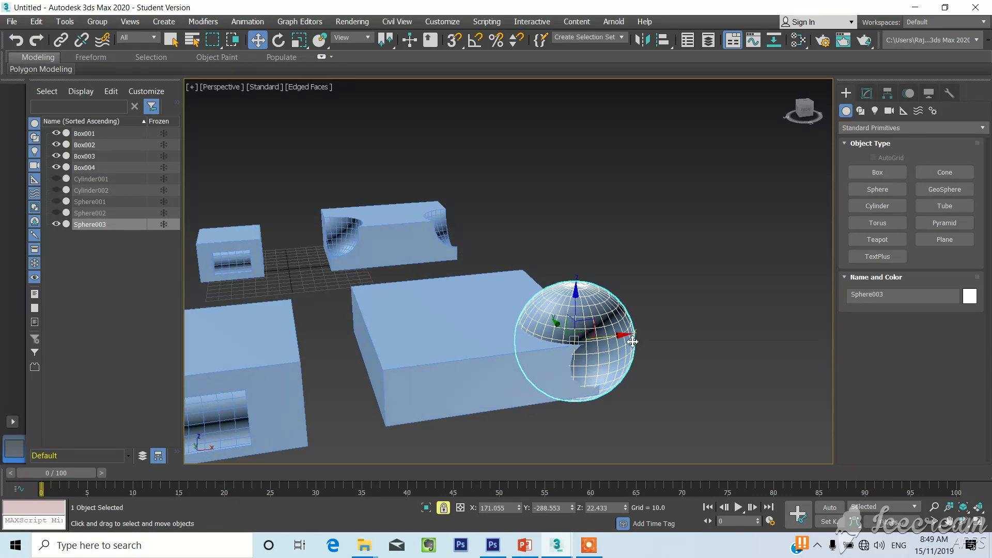
mouse_move(586, 344)
left_mouse_down()
mouse_move(547, 342)
mouse_move(587, 341)
left_mouse_up()
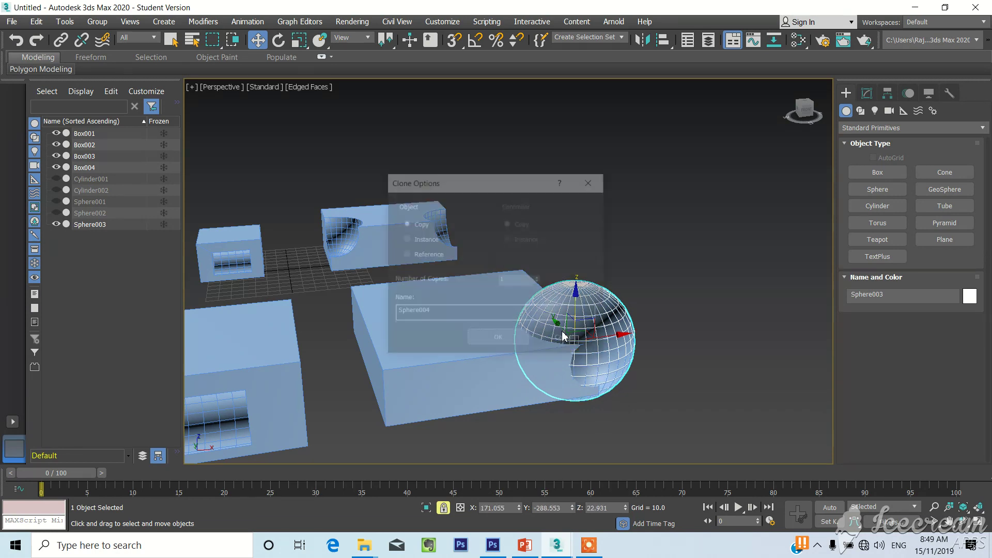
left_click(482, 334)
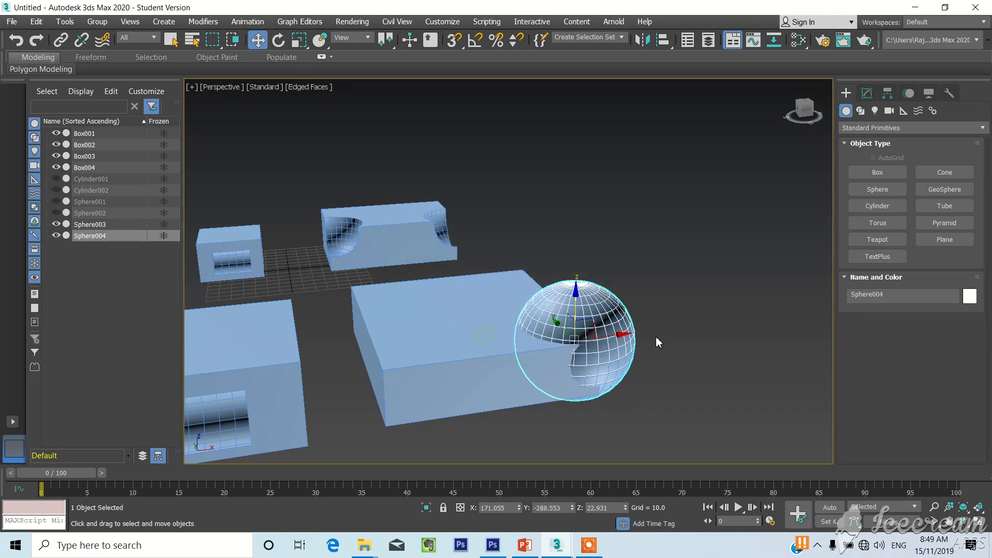
left_click_drag(595, 350, 419, 364)
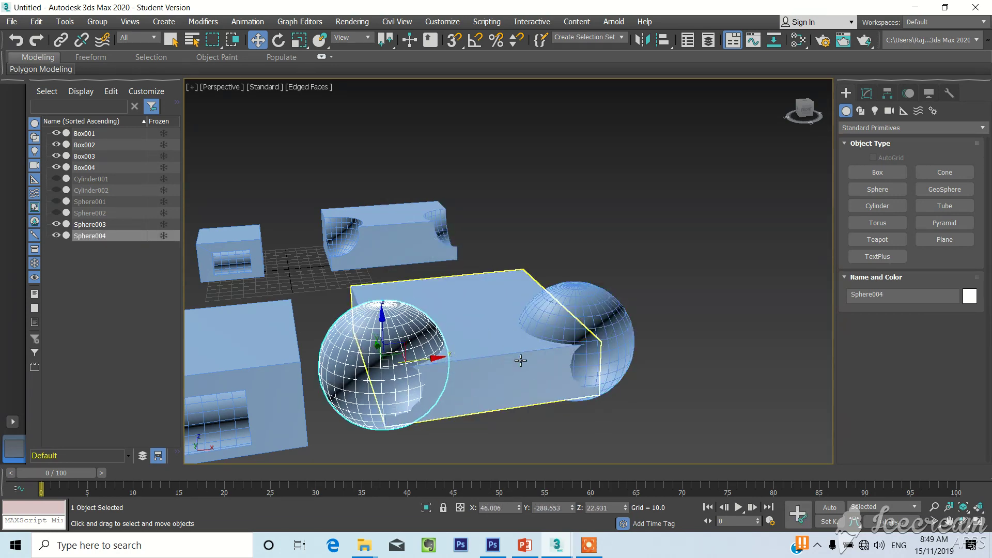
middle_click_drag(523, 359, 604, 318)
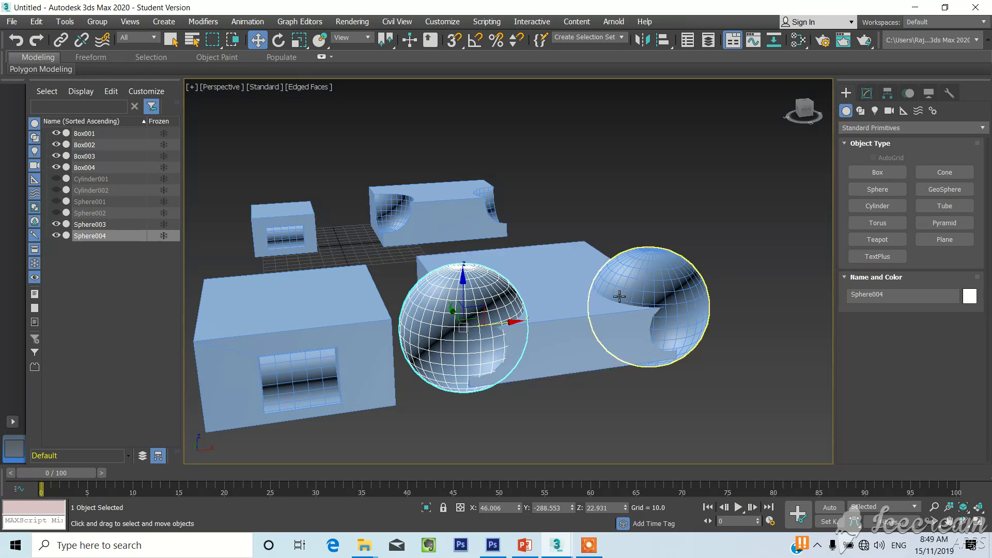
left_click(636, 199)
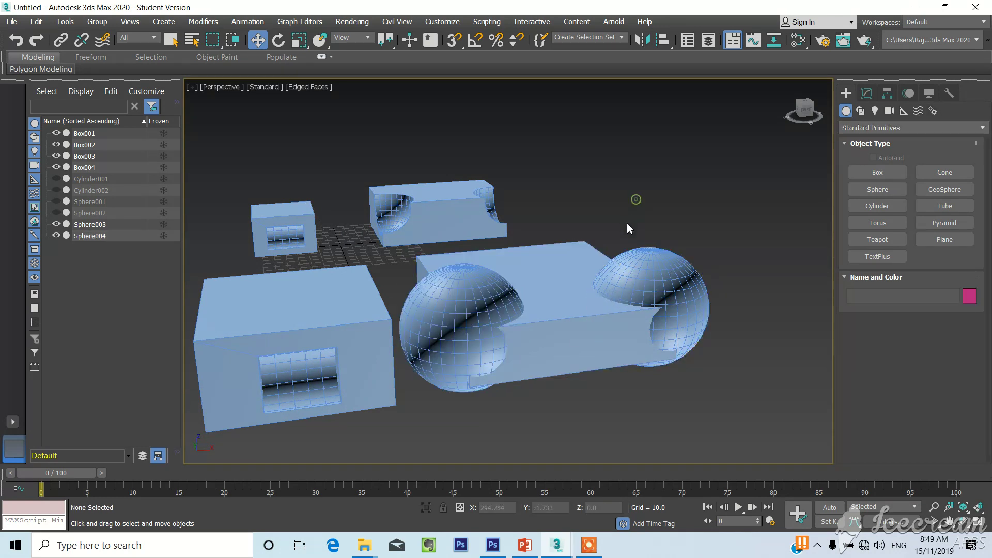
Turn the new box between the two spheres into a Boolean compound object and set its operation to Subtract.
left_click(524, 255)
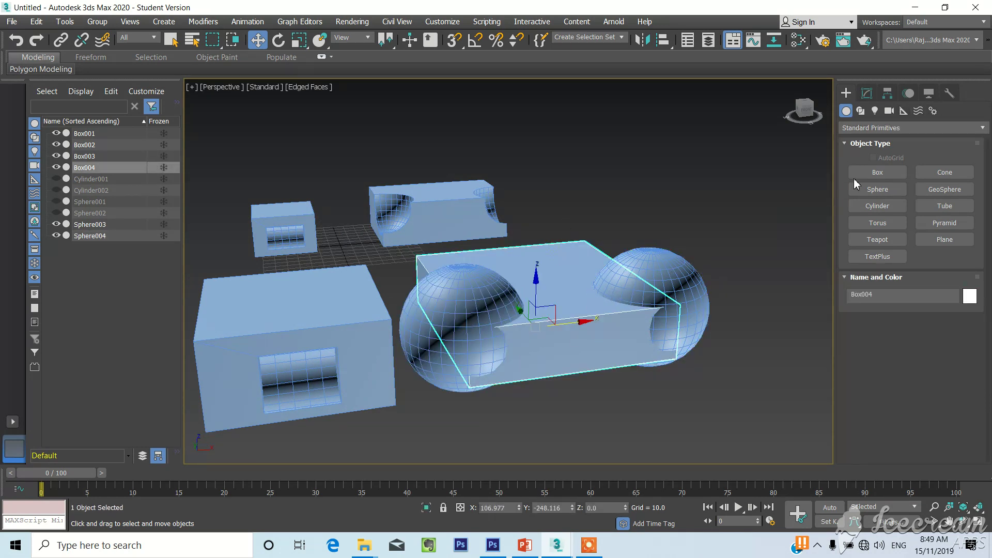
left_click(873, 129)
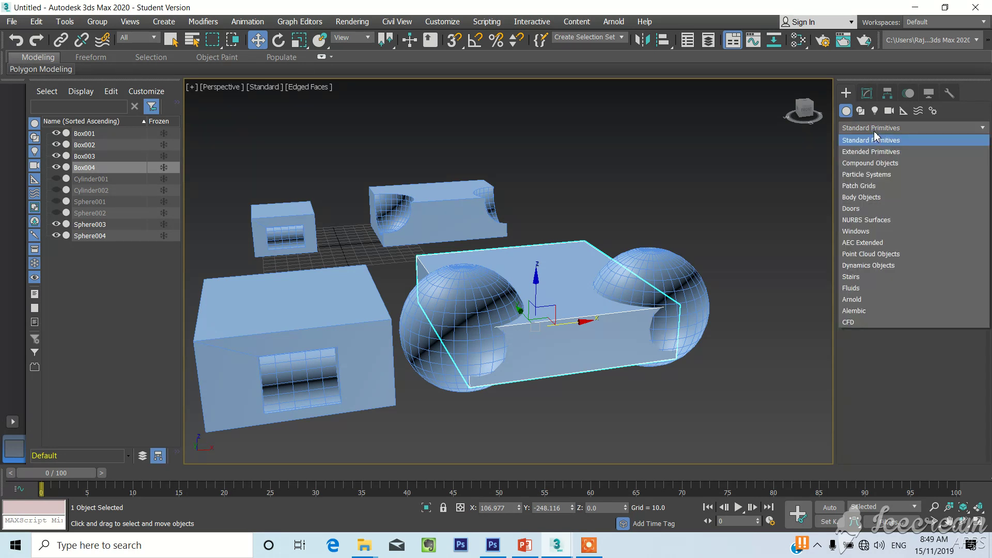
left_click(870, 164)
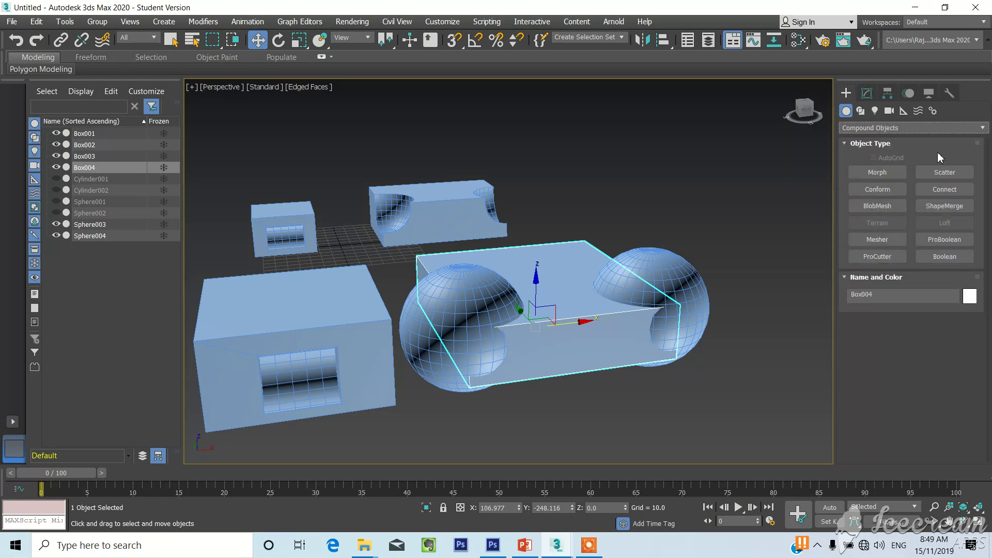
left_click(962, 257)
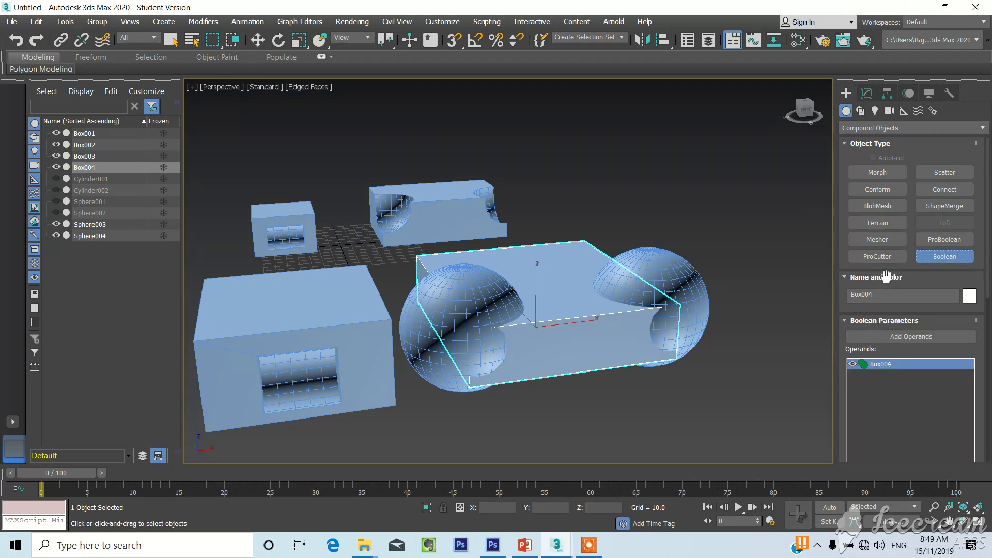
scroll(886, 277, "down", 5)
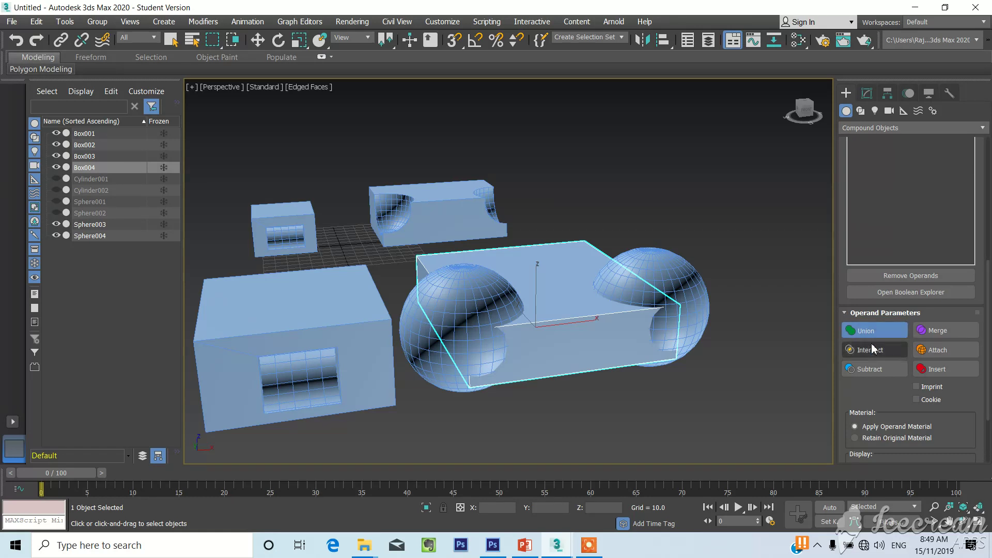
left_click(870, 369)
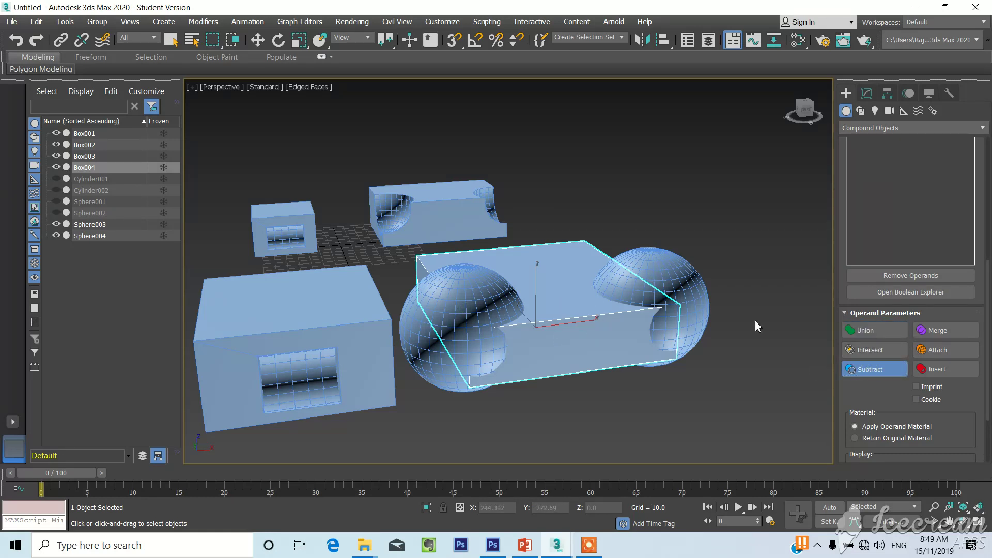
scroll(856, 434, "up", 5)
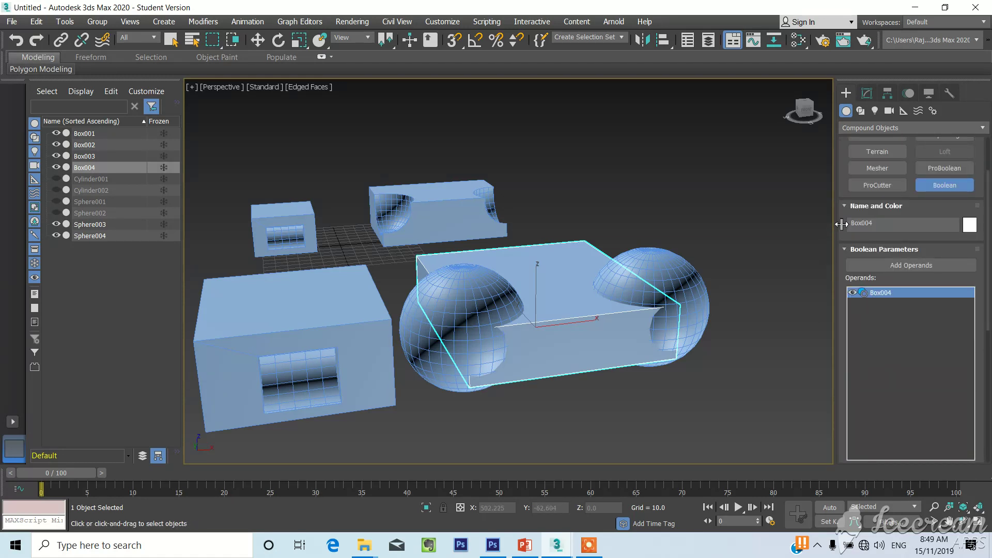
scroll(850, 235, "up", 3)
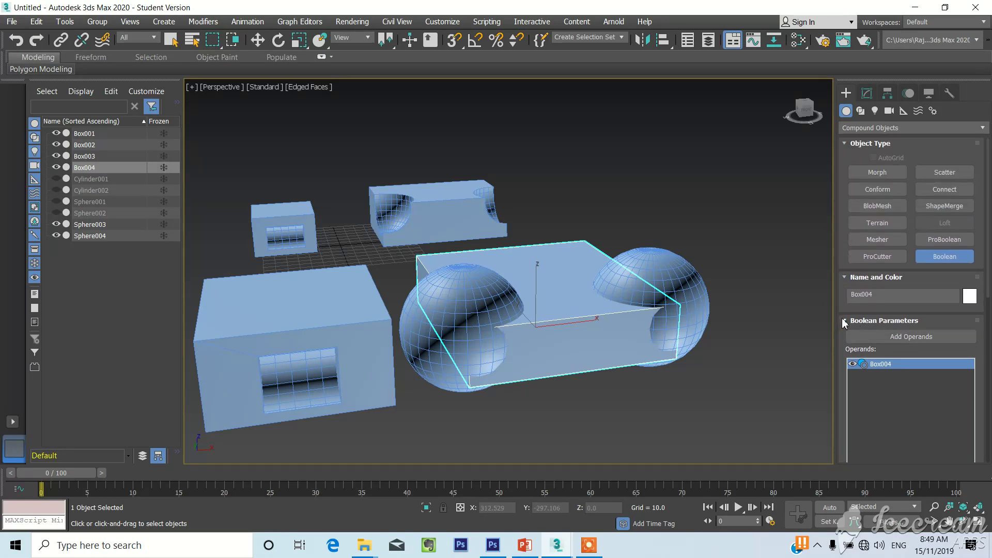
Add both corner spheres as Boolean operands to cut them from the box.
left_click(877, 336)
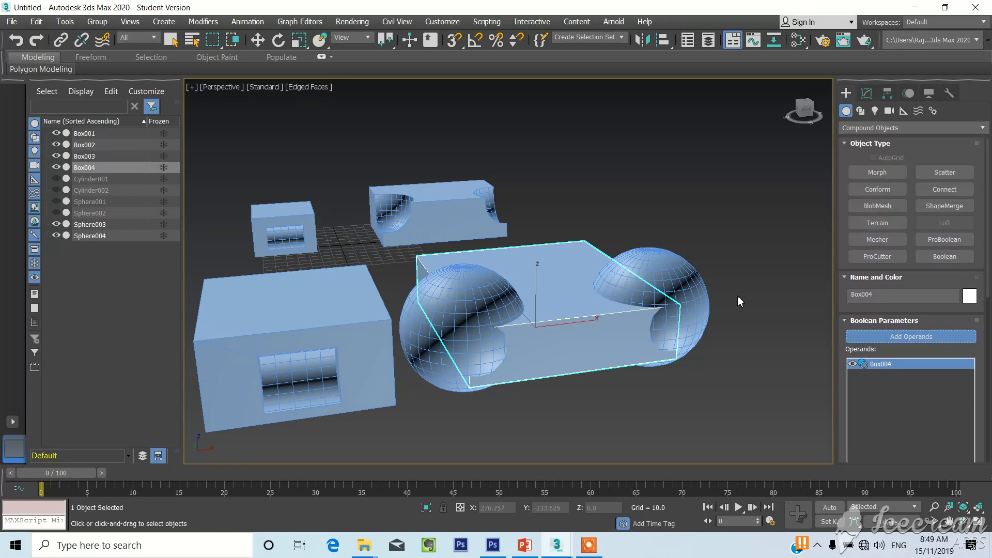
left_click(702, 266)
left_click(415, 331)
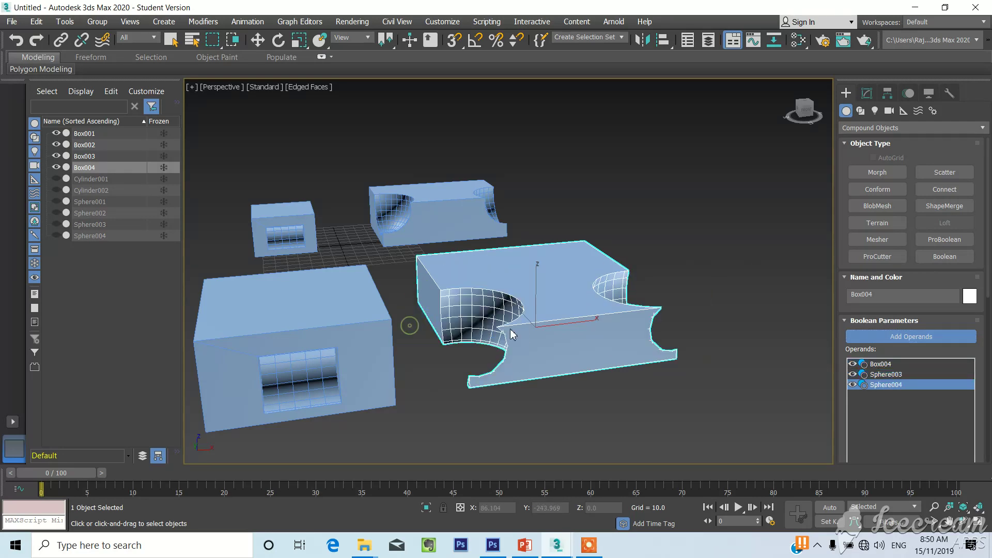
middle_click_drag(598, 322, 574, 301, "alt")
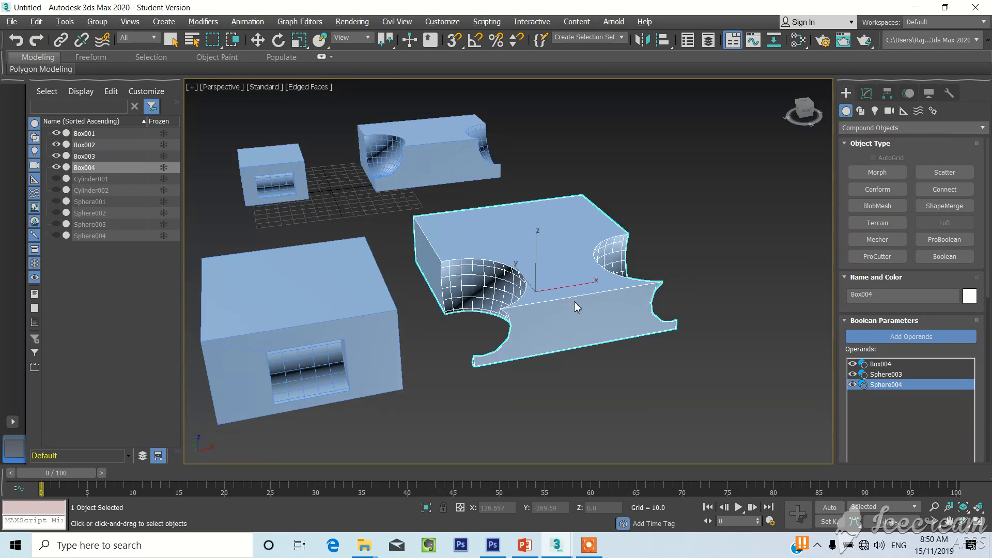